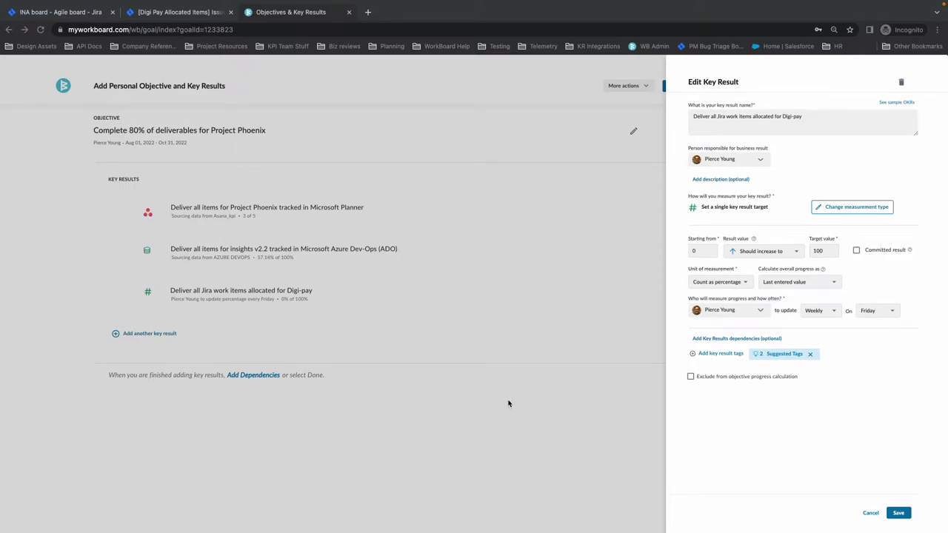
Step: Review the Digi Pay Allocated Items issues in Jira, including issue DV6-24
{"action": "left_click", "coordinate": [184, 13]}
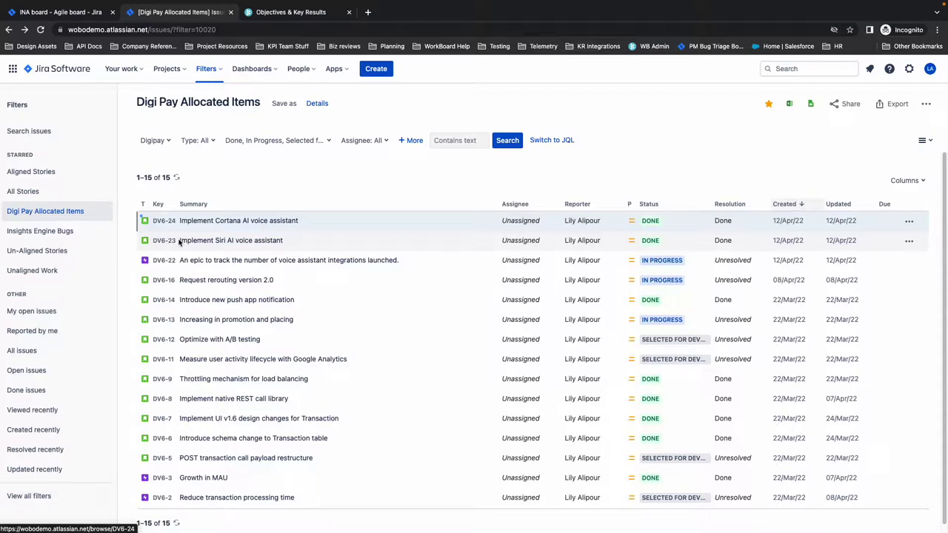
{"action": "left_click", "coordinate": [298, 220]}
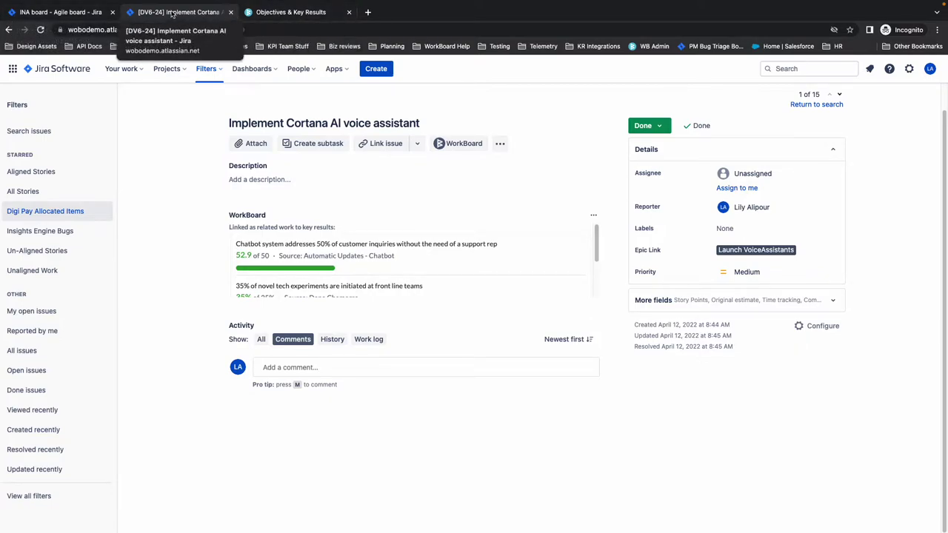
{"action": "left_click", "coordinate": [293, 13]}
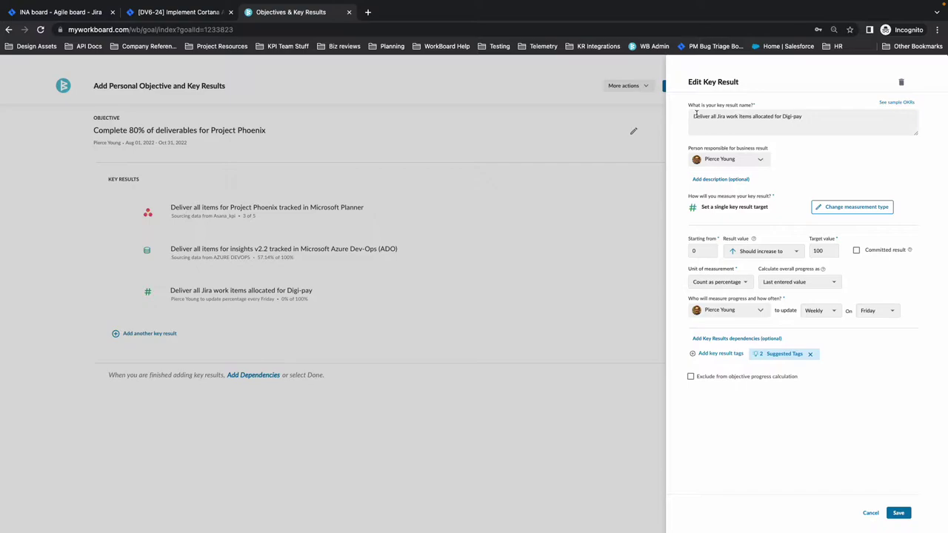
Step: Change the key result's measurement type to pulling data from external applications
{"action": "left_click_drag", "start_coordinate": [695, 116], "coordinate": [842, 118]}
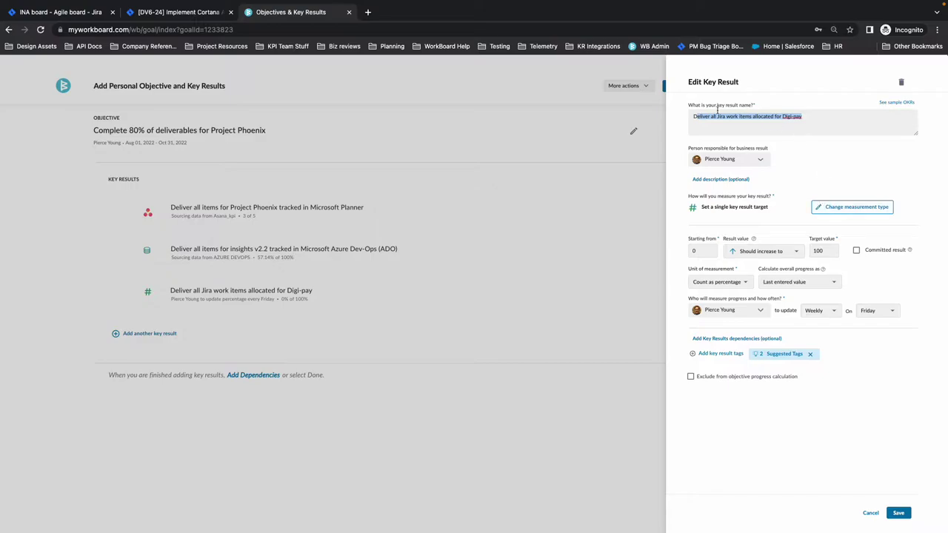
{"action": "left_click", "coordinate": [827, 211]}
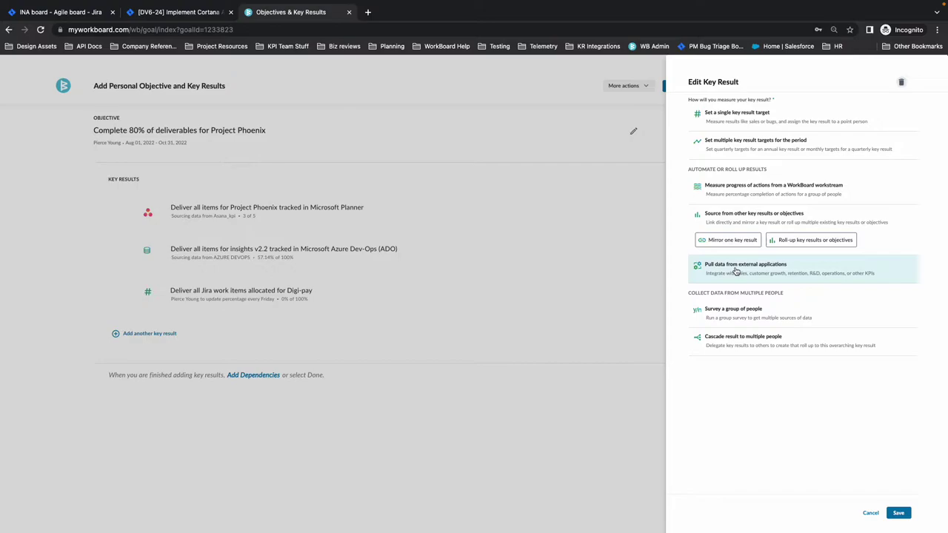
{"action": "left_click", "coordinate": [736, 272]}
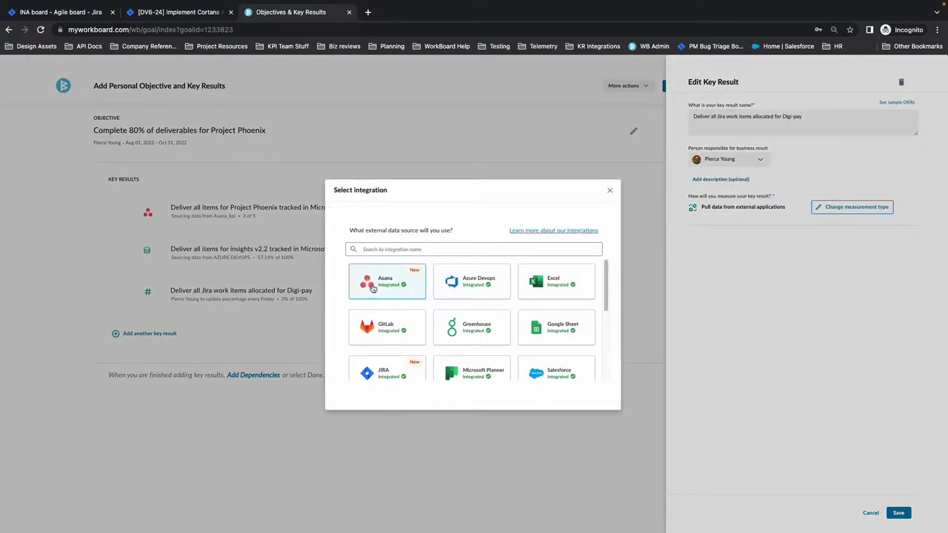
{"action": "scroll", "coordinate": [391, 311], "scroll_direction": "down", "scroll_amount": 1}
Step: Choose Jira as the integration and open its site sign-in form using URL and token
{"action": "left_click", "coordinate": [392, 309]}
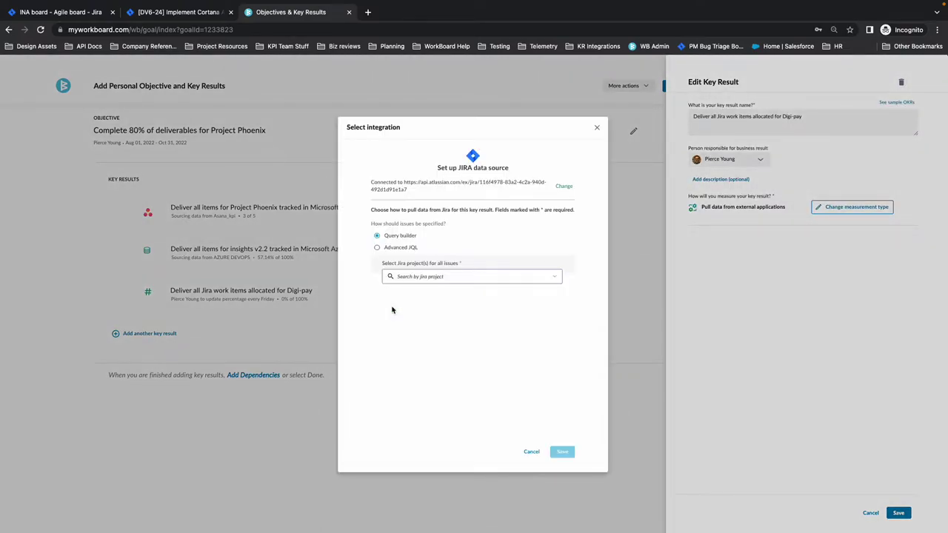
{"action": "left_click", "coordinate": [566, 186]}
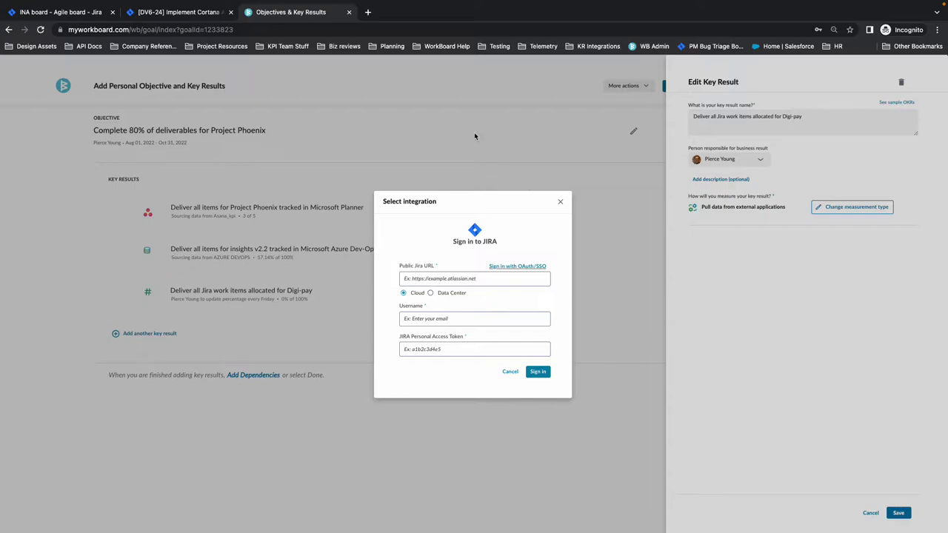
{"action": "mouse_move", "coordinate": [151, 1]}
{"action": "left_click", "coordinate": [516, 268]}
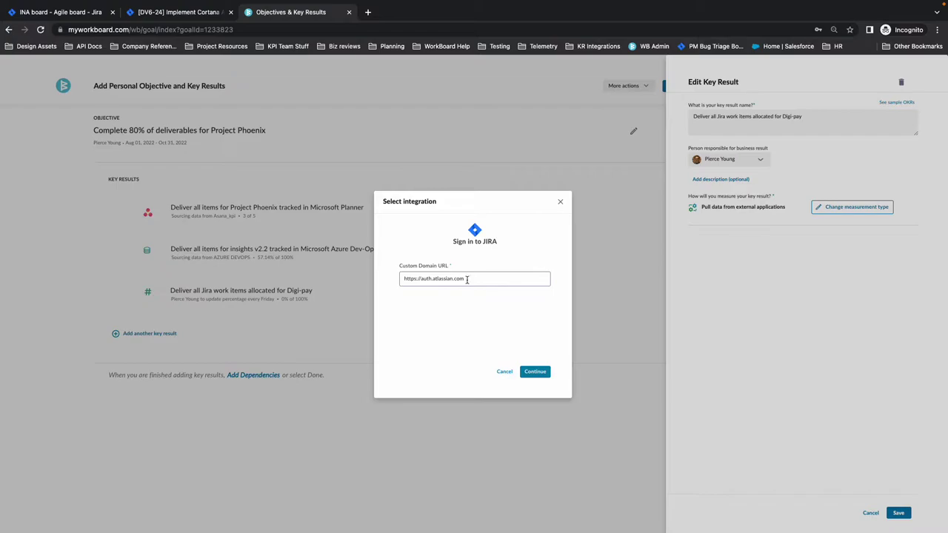
{"action": "left_click", "coordinate": [504, 373]}
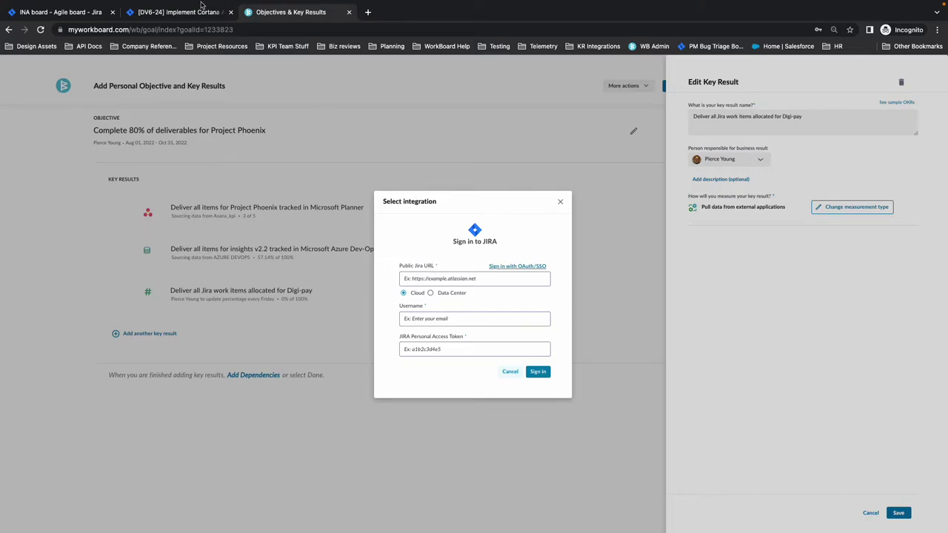
{"action": "left_click", "coordinate": [153, 44]}
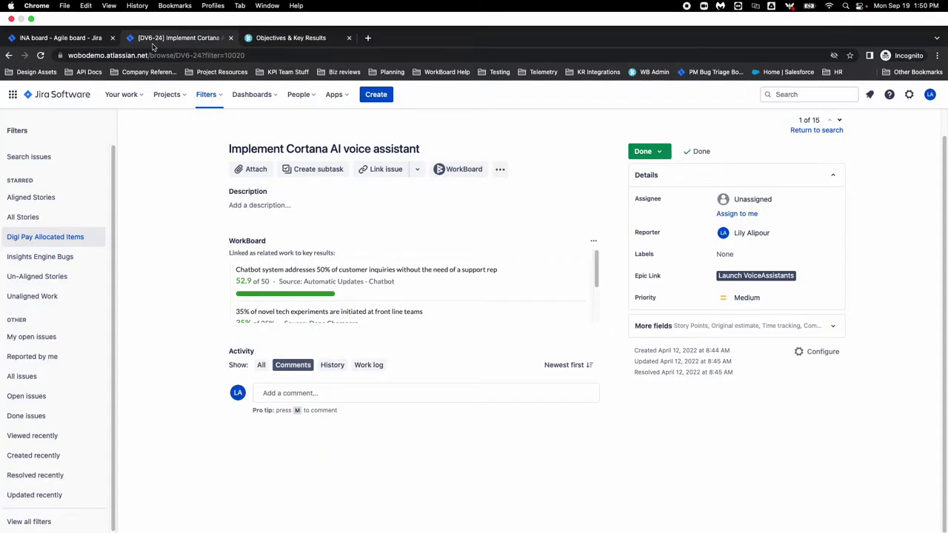
{"action": "left_click", "coordinate": [268, 38]}
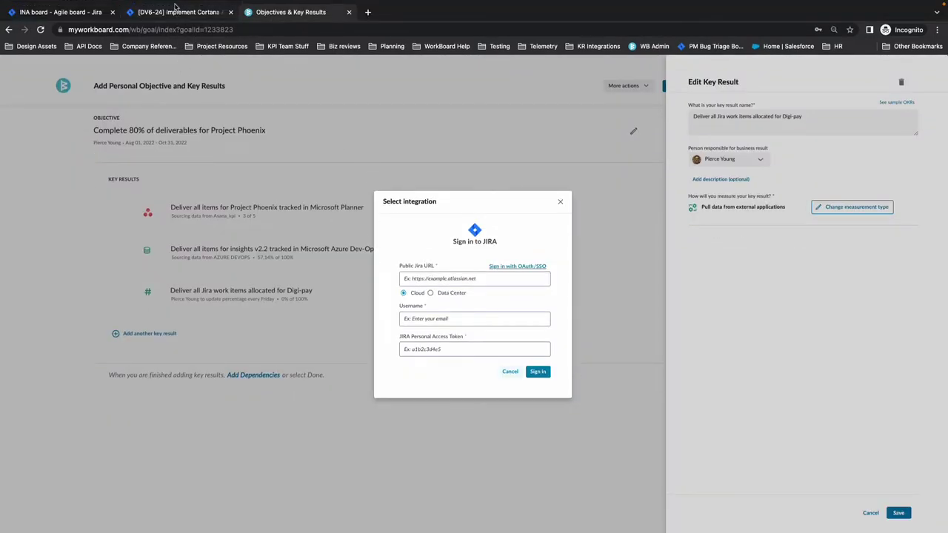
{"action": "left_click", "coordinate": [178, 12]}
{"action": "left_click_drag", "start_coordinate": [147, 31], "coordinate": [68, 30]}
{"action": "key", "text": "ctrl+c"}
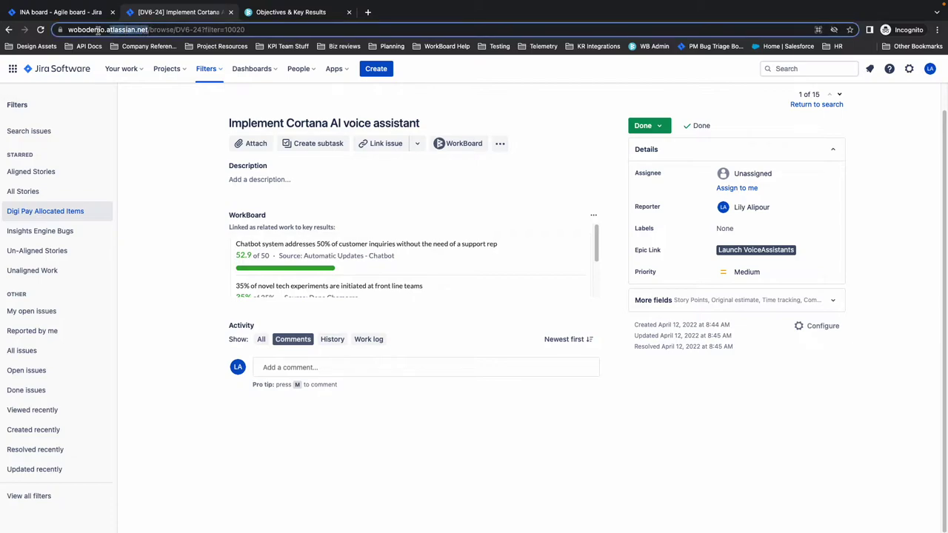
{"action": "left_click", "coordinate": [278, 13]}
{"action": "left_click", "coordinate": [454, 278]}
{"action": "key", "text": "ctrl+v"}
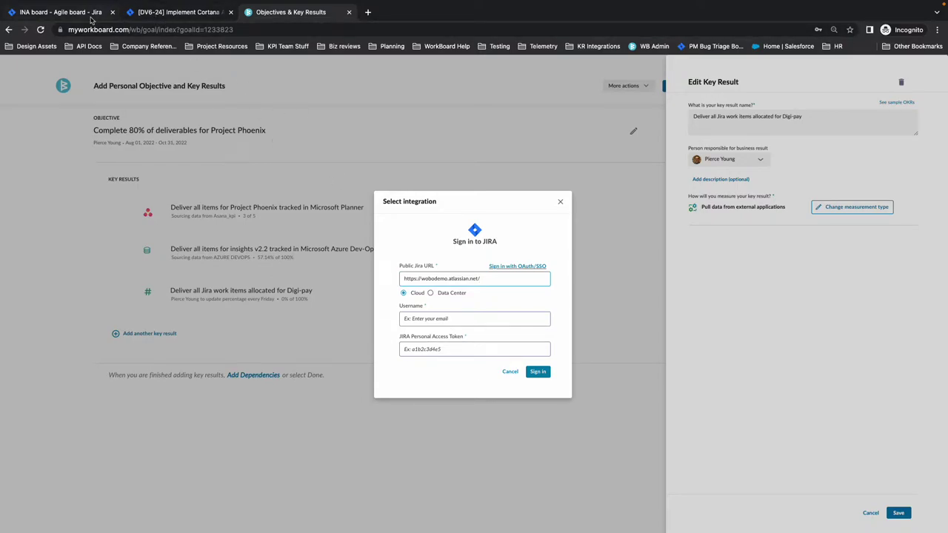
{"action": "left_click", "coordinate": [178, 13]}
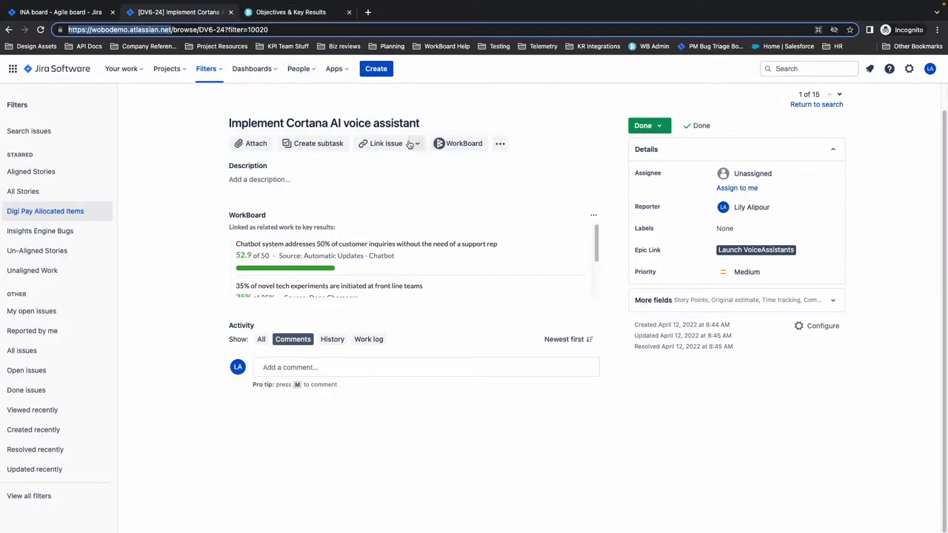
{"action": "left_click", "coordinate": [927, 71]}
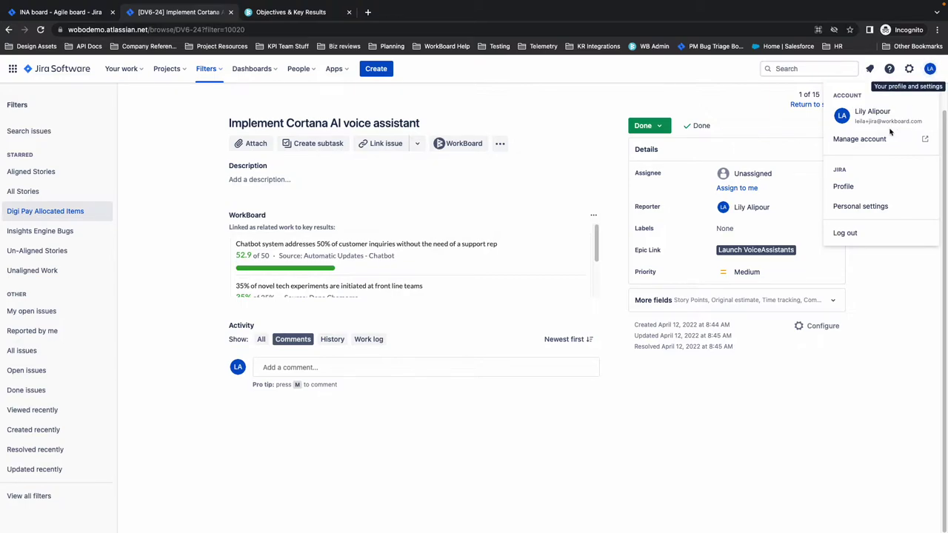
Step: Go to the Atlassian account's Security settings and its API token management page
{"action": "left_click", "coordinate": [866, 140]}
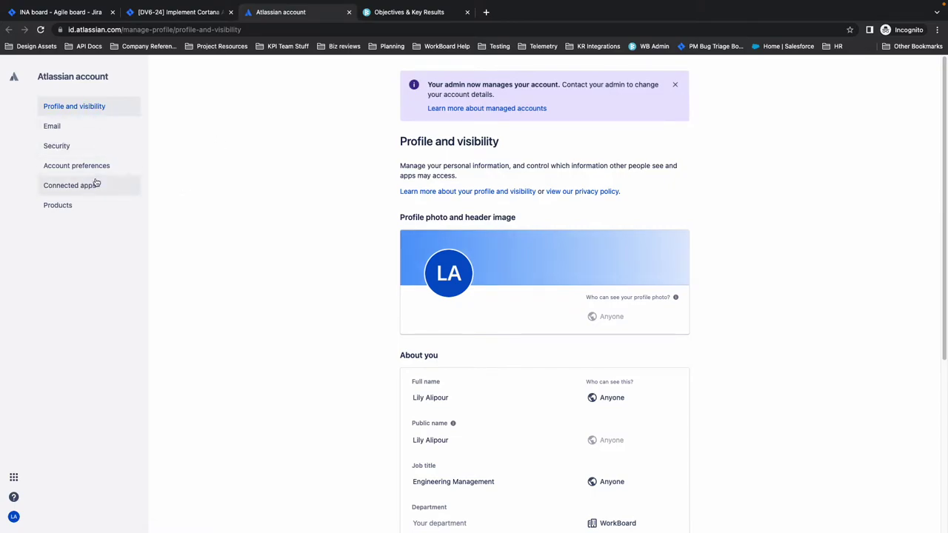
{"action": "left_click", "coordinate": [88, 147]}
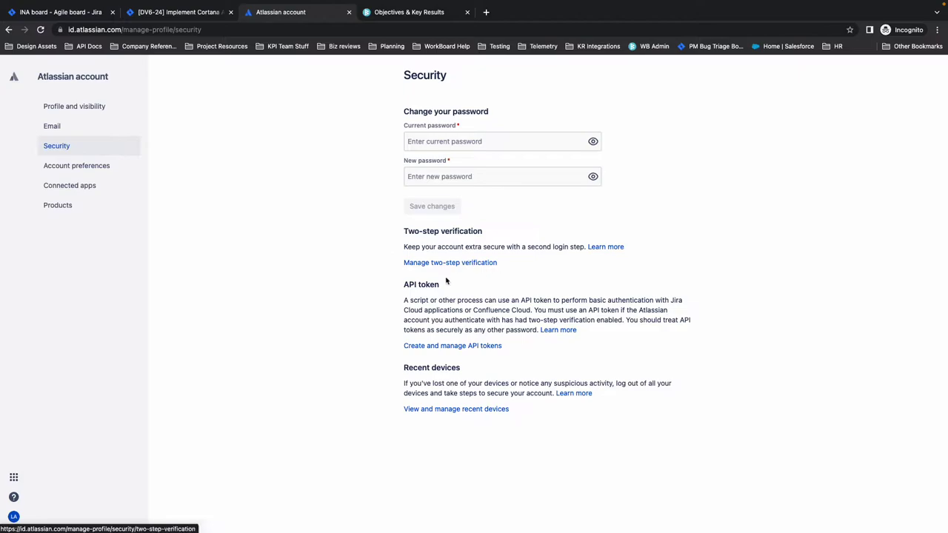
{"action": "left_click", "coordinate": [456, 346]}
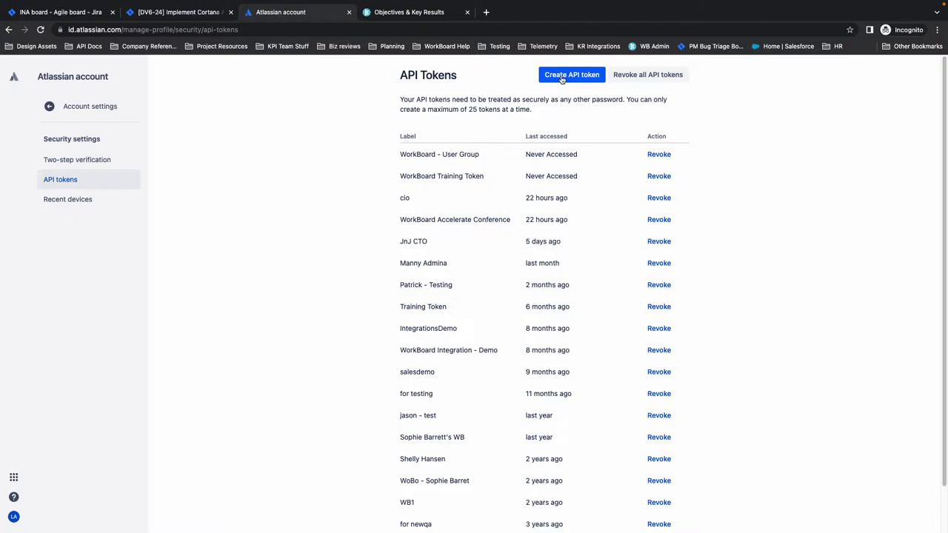
Step: Create an API token labelled 'Demo Test' and copy it to the clipboard
{"action": "left_click", "coordinate": [561, 80]}
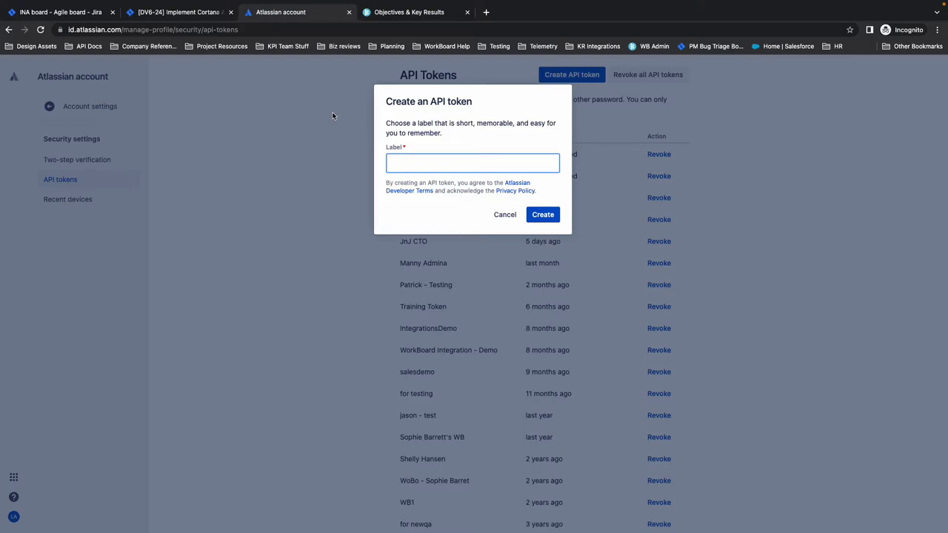
{"action": "type", "text": "Demo Test"}
{"action": "left_click", "coordinate": [543, 219]}
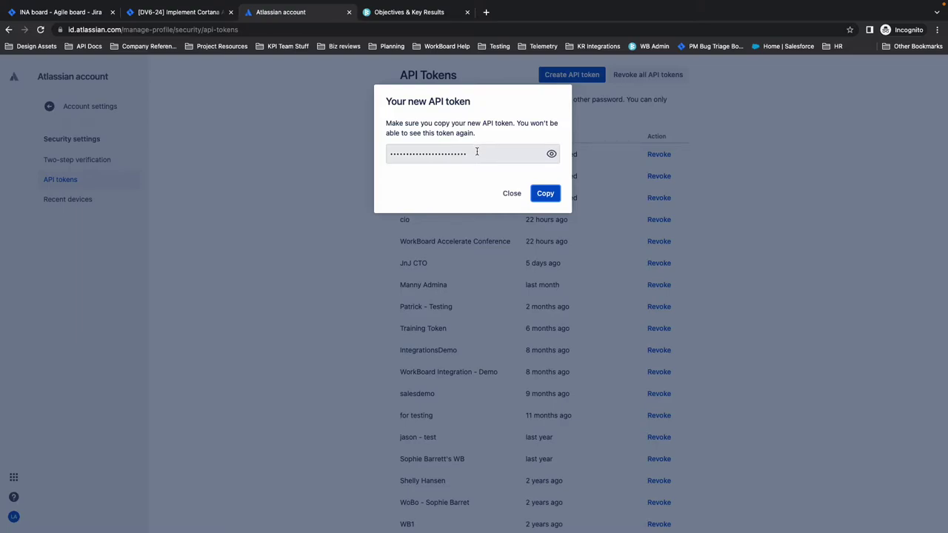
{"action": "left_click", "coordinate": [550, 154]}
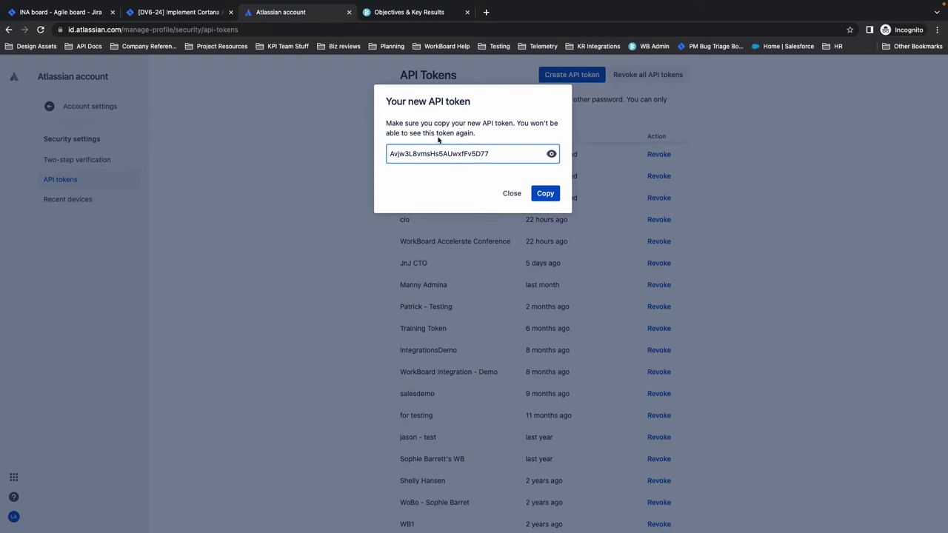
{"action": "double_click", "coordinate": [488, 152]}
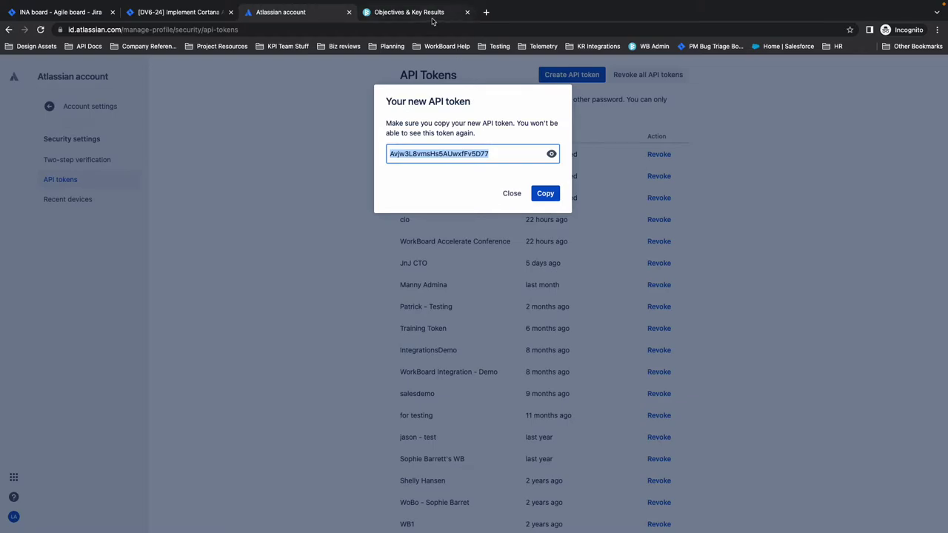
{"action": "left_click", "coordinate": [545, 193]}
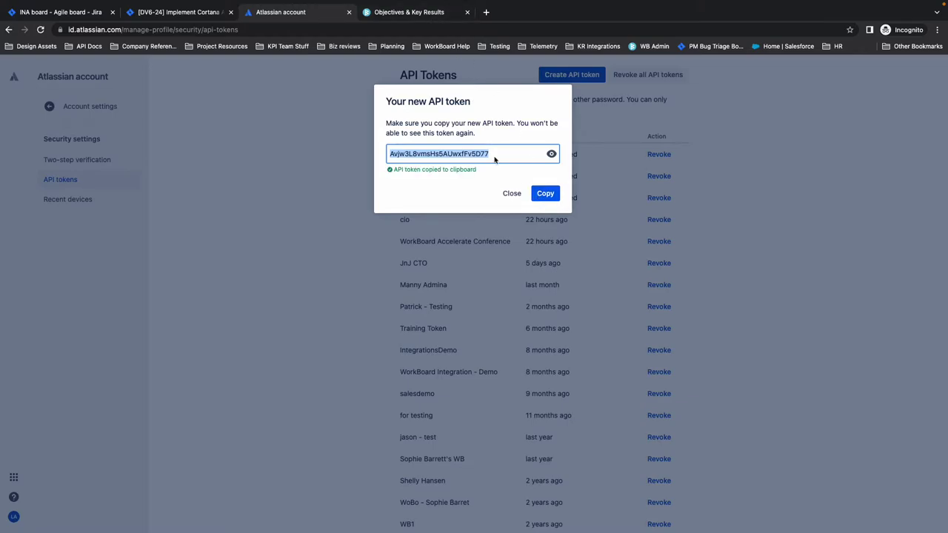
Step: Paste the new API token and the account e-mail into the Jira form and sign in
{"action": "left_click", "coordinate": [404, 15]}
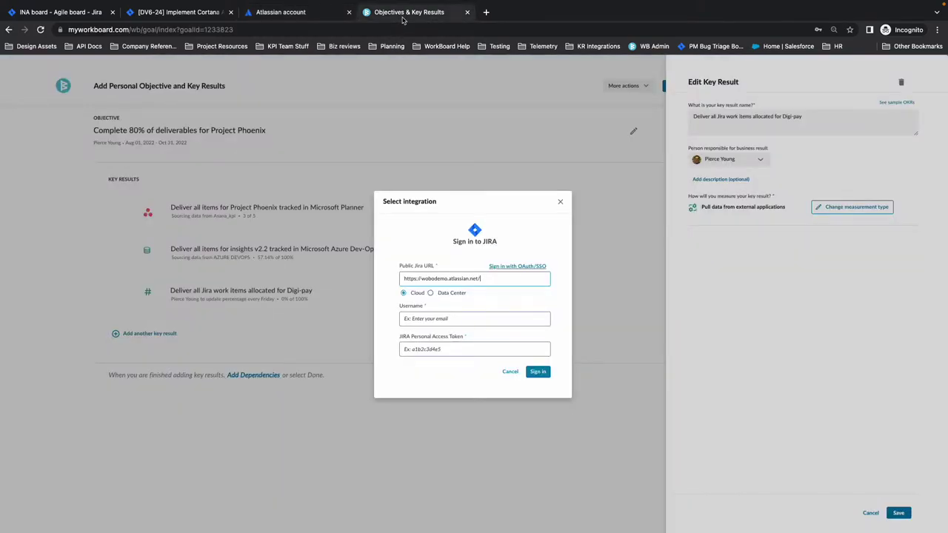
{"action": "left_click", "coordinate": [465, 319]}
{"action": "left_click", "coordinate": [434, 349]}
{"action": "key", "text": "ctrl+v"}
{"action": "left_click", "coordinate": [463, 320]}
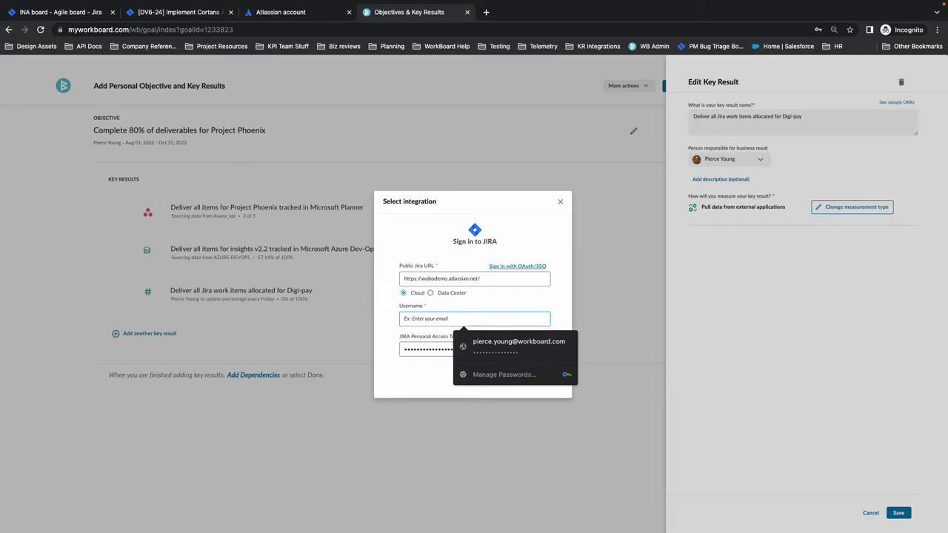
{"action": "key", "text": "super+Tab"}
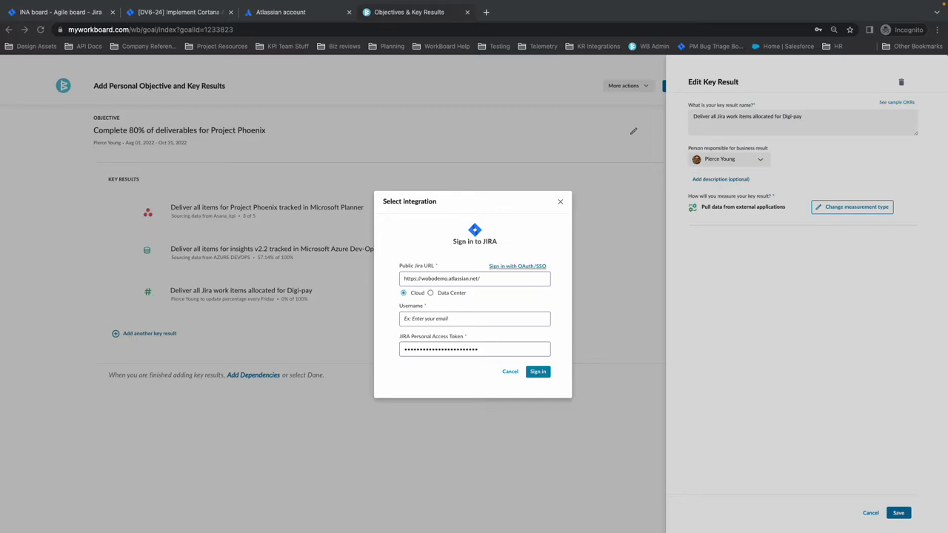
{"action": "left_click", "coordinate": [450, 317]}
{"action": "key", "text": "super+v"}
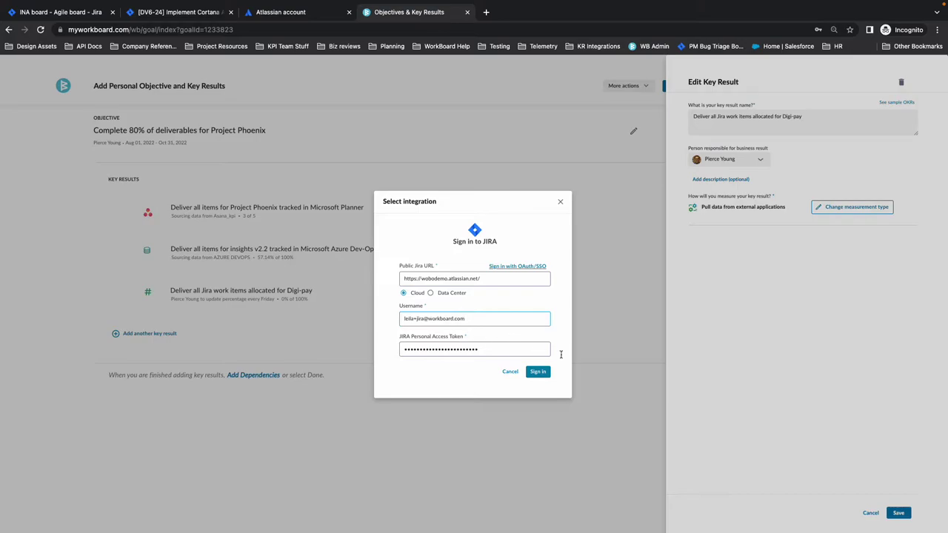
{"action": "left_click", "coordinate": [538, 372]}
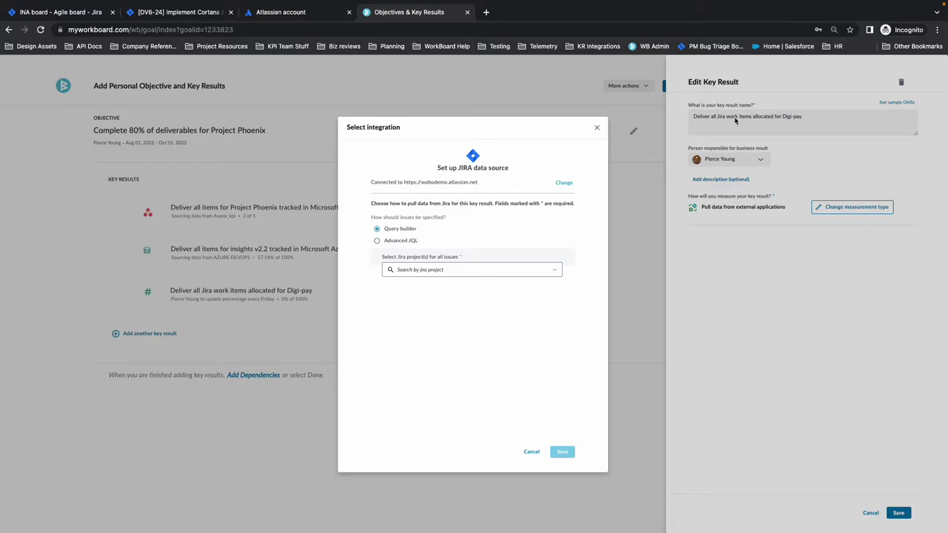
Step: Search 'dig' and select the Digipay project as the Jira issue source
{"action": "left_click", "coordinate": [162, 18]}
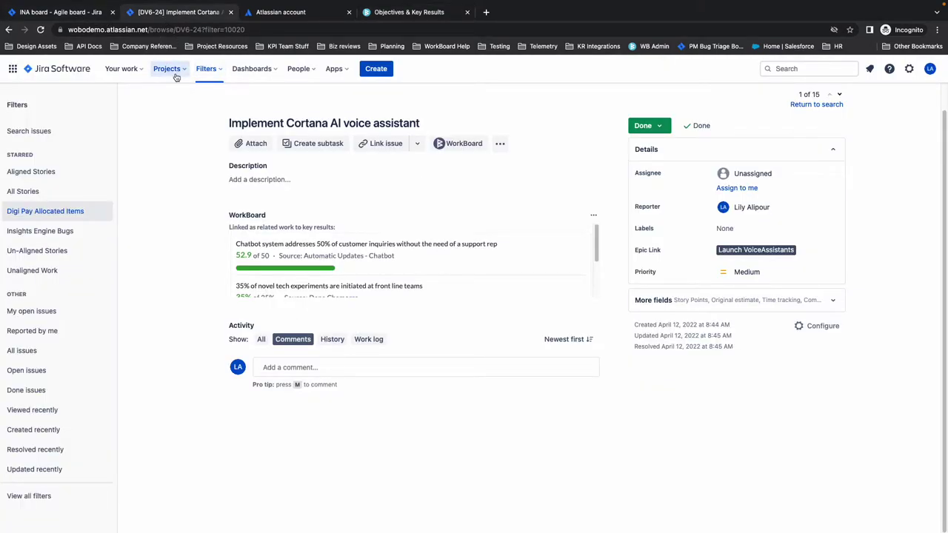
{"action": "left_click", "coordinate": [47, 212]}
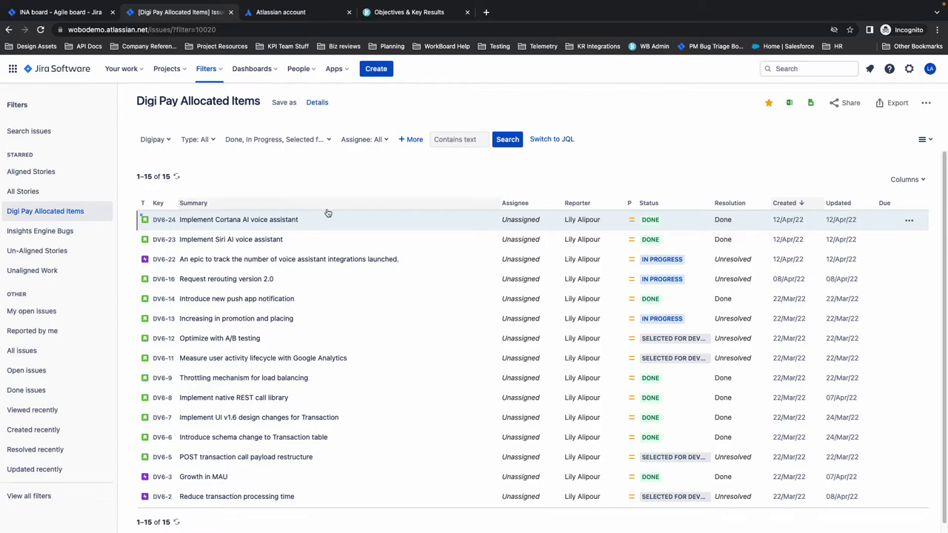
{"action": "left_click", "coordinate": [406, 14]}
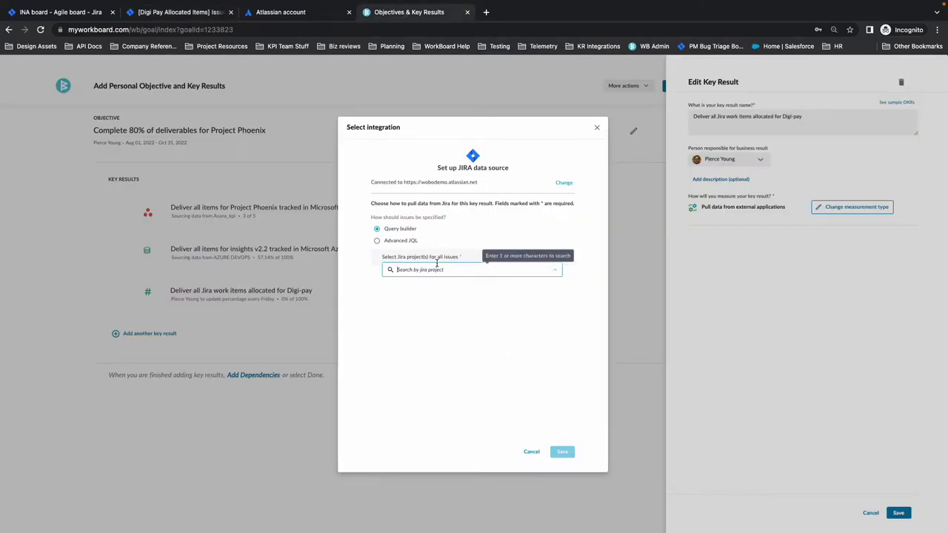
{"action": "type", "text": "dig"}
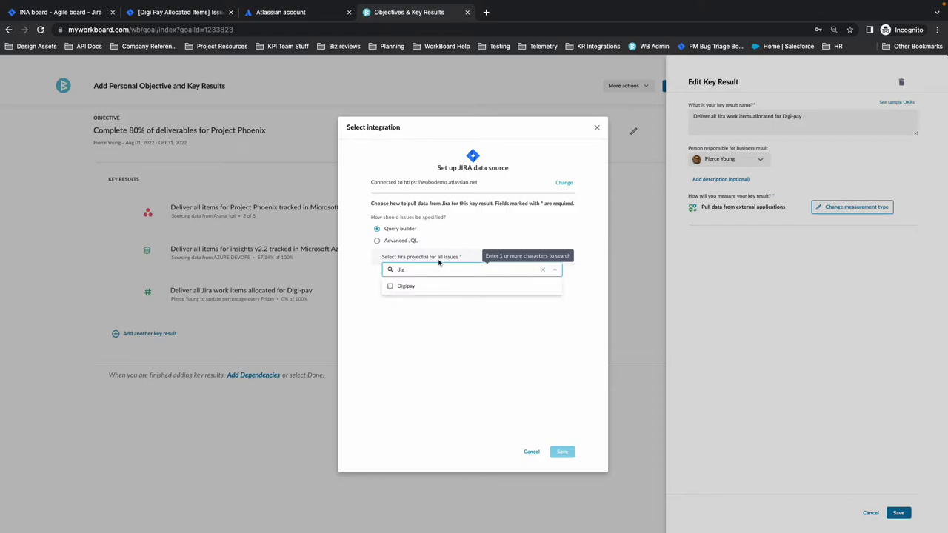
{"action": "left_click", "coordinate": [402, 287]}
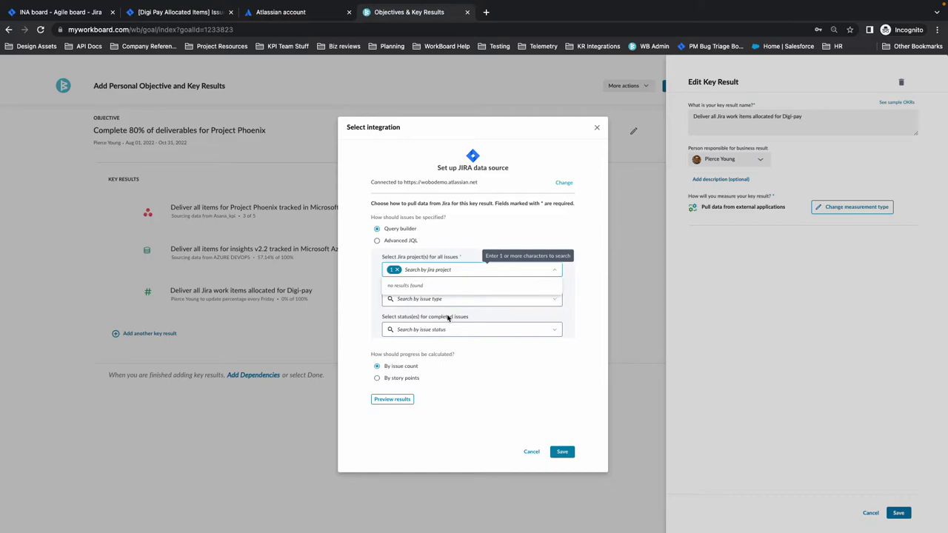
{"action": "left_click", "coordinate": [369, 308]}
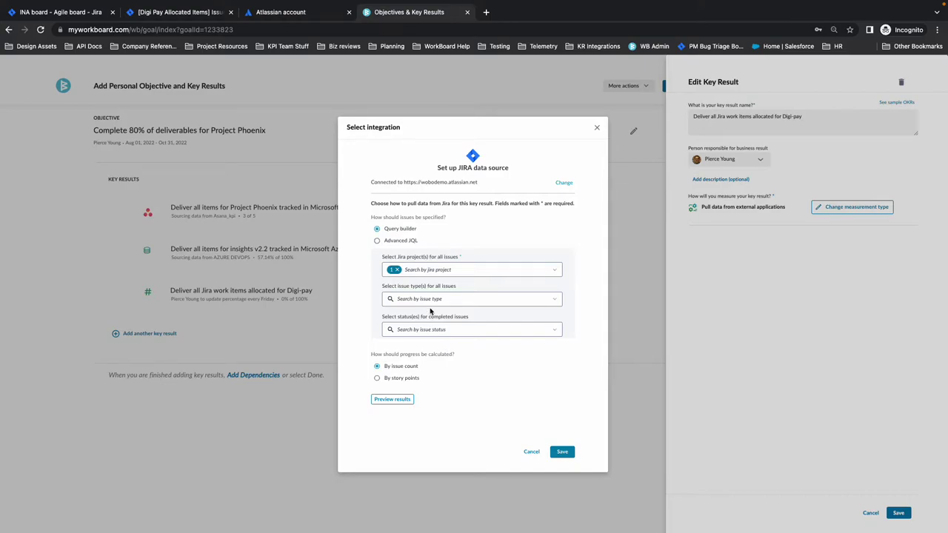
Step: Check which statuses the Jira Digi Pay Allocated Items filter includes
{"action": "left_click", "coordinate": [148, 12]}
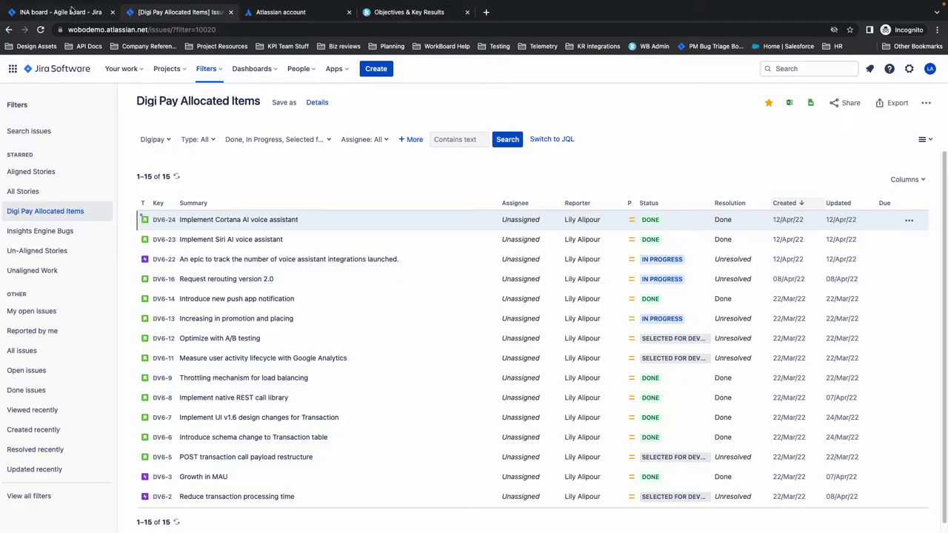
{"action": "left_click", "coordinate": [309, 140]}
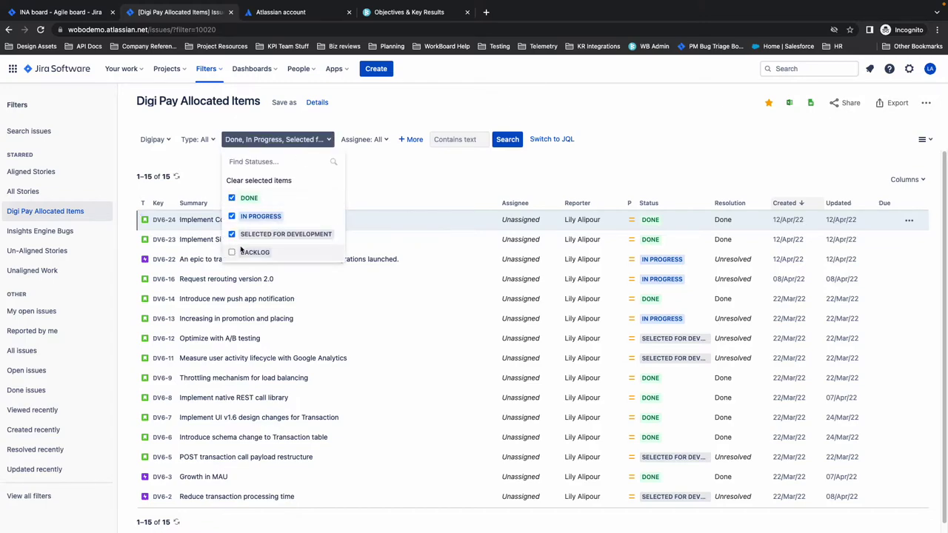
{"action": "left_click", "coordinate": [406, 196]}
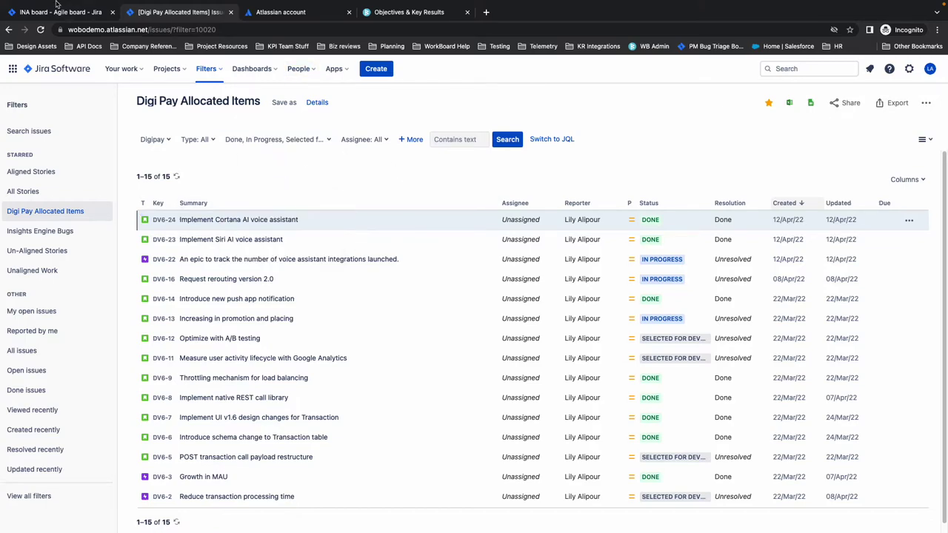
{"action": "left_click", "coordinate": [403, 13]}
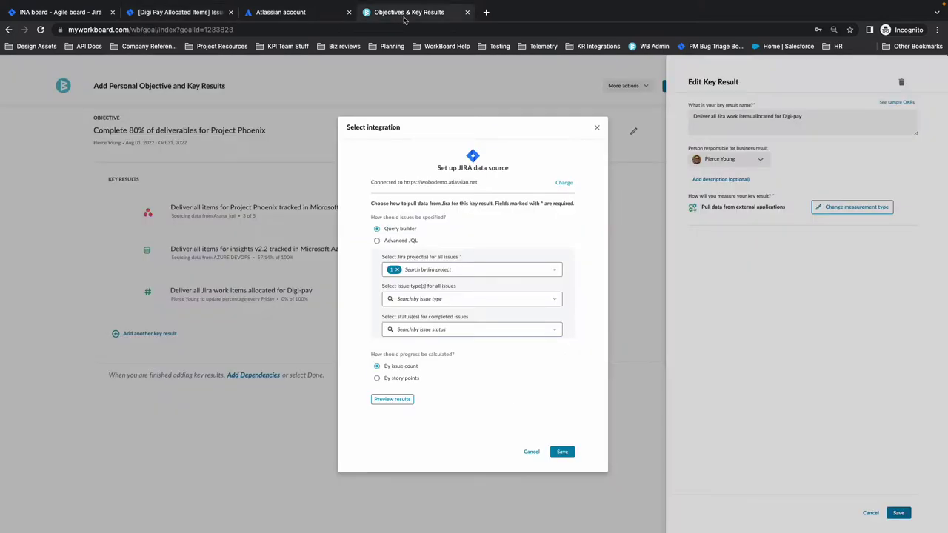
Step: Count Selected for Development, In Progress and Done issues as completed
{"action": "left_click", "coordinate": [448, 327]}
{"action": "left_click", "coordinate": [390, 359]}
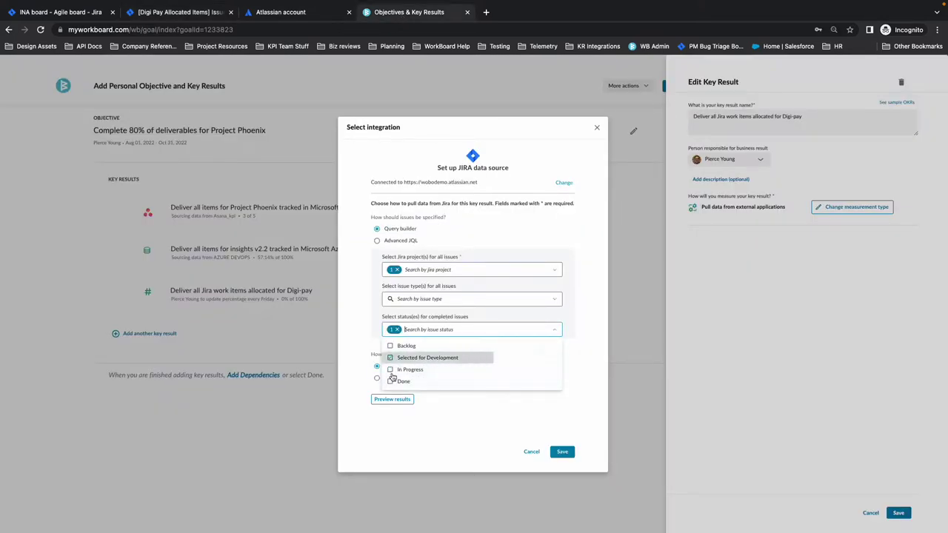
{"action": "left_click", "coordinate": [390, 370]}
{"action": "left_click", "coordinate": [391, 382]}
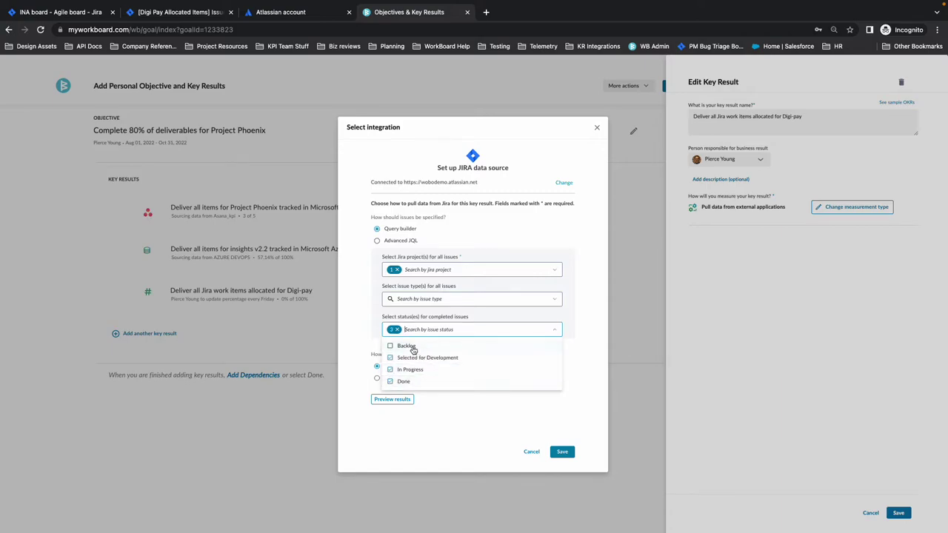
{"action": "left_click", "coordinate": [581, 340]}
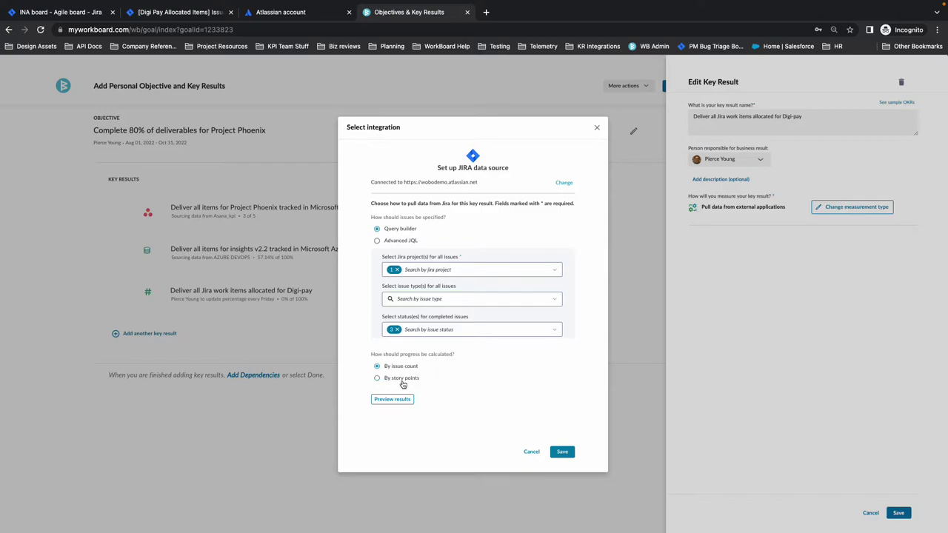
Step: Preview the query's returned results and compare them with the Digi Pay Allocated Items list
{"action": "left_click", "coordinate": [191, 12]}
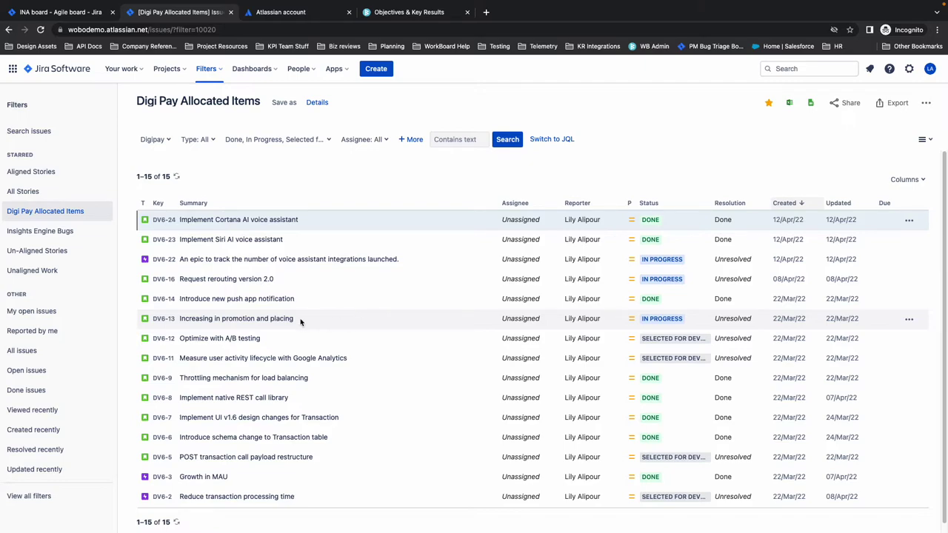
{"action": "left_click", "coordinate": [400, 13]}
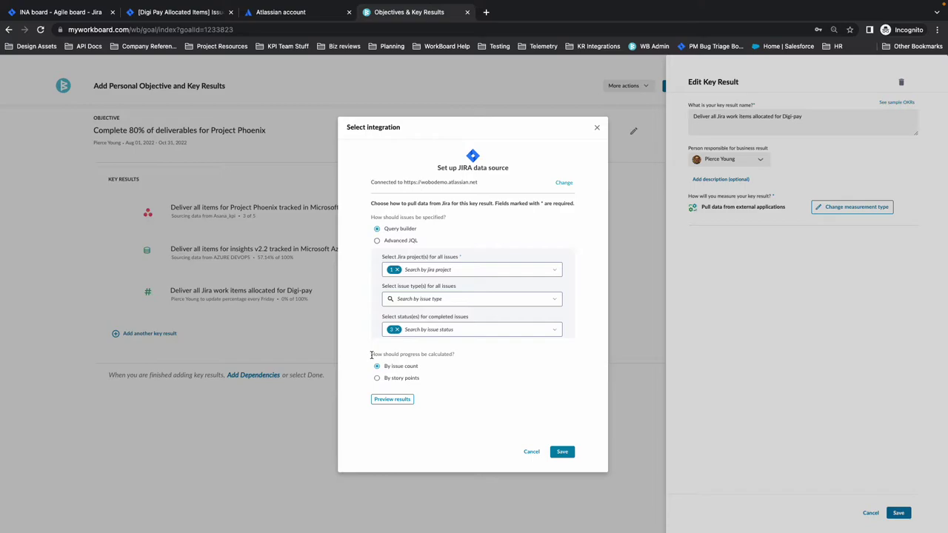
{"action": "left_click", "coordinate": [391, 401]}
{"action": "left_click", "coordinate": [72, 14]}
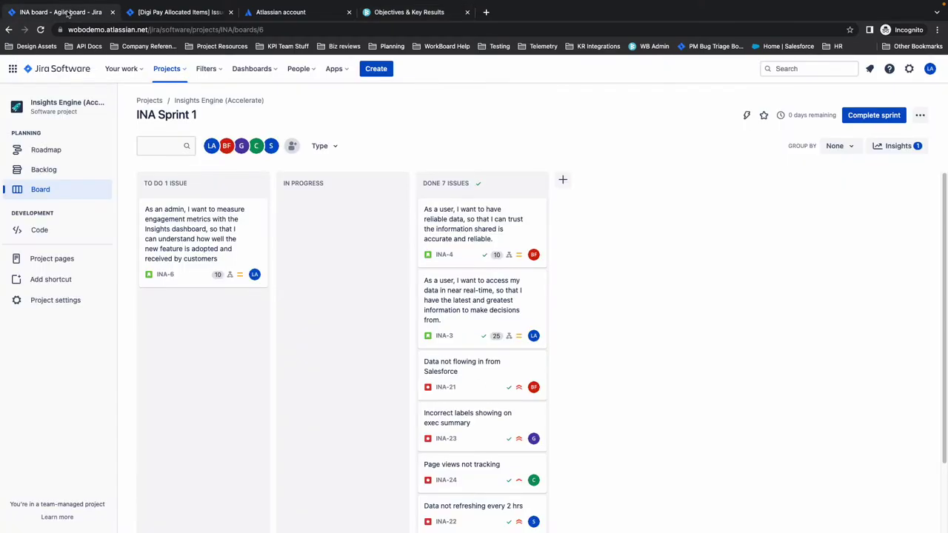
{"action": "left_click", "coordinate": [170, 12]}
{"action": "scroll", "coordinate": [366, 237], "scroll_direction": "down", "scroll_amount": 1}
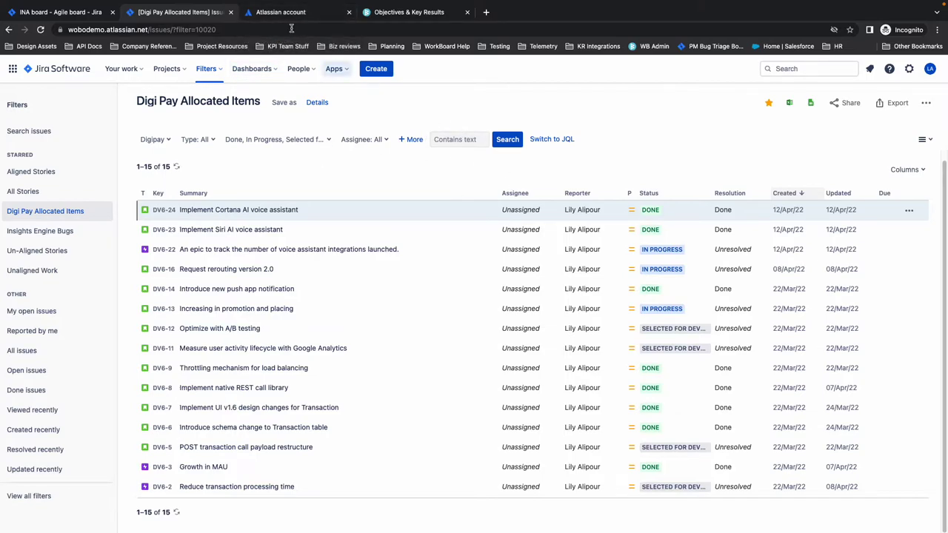
Step: Switch the Jira issue source to Advanced JQL, then view the Digi Pay Allocated Items filter
{"action": "left_click", "coordinate": [277, 13]}
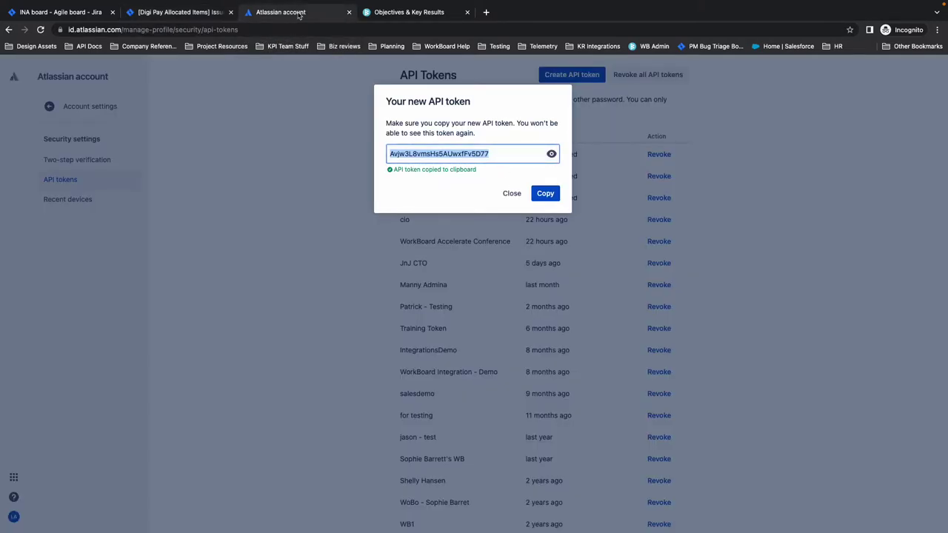
{"action": "left_click", "coordinate": [412, 16]}
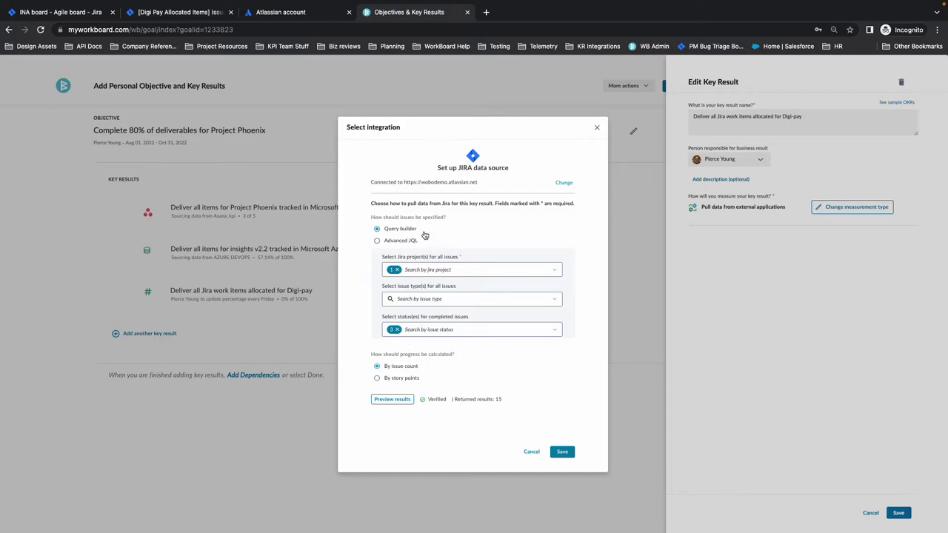
{"action": "left_click", "coordinate": [398, 242]}
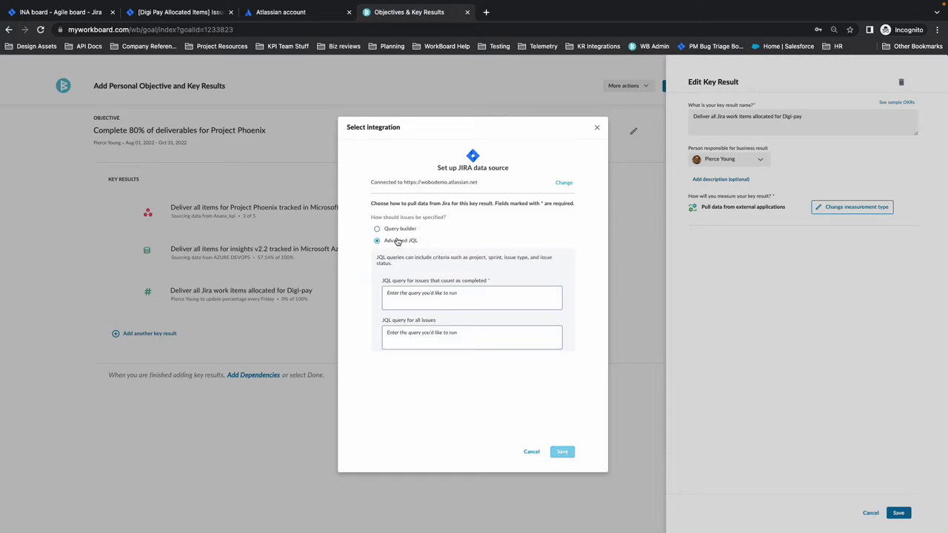
{"action": "left_click", "coordinate": [151, 13]}
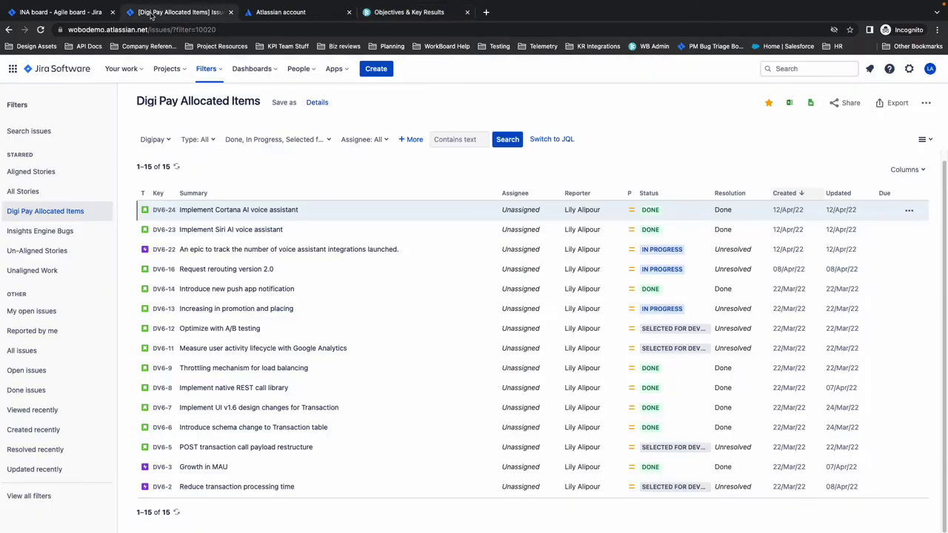
Step: Add a test Epic Name criterion with value 'asd' to the Jira filter
{"action": "left_click", "coordinate": [415, 141]}
{"action": "scroll", "coordinate": [437, 259], "scroll_direction": "down", "scroll_amount": 3}
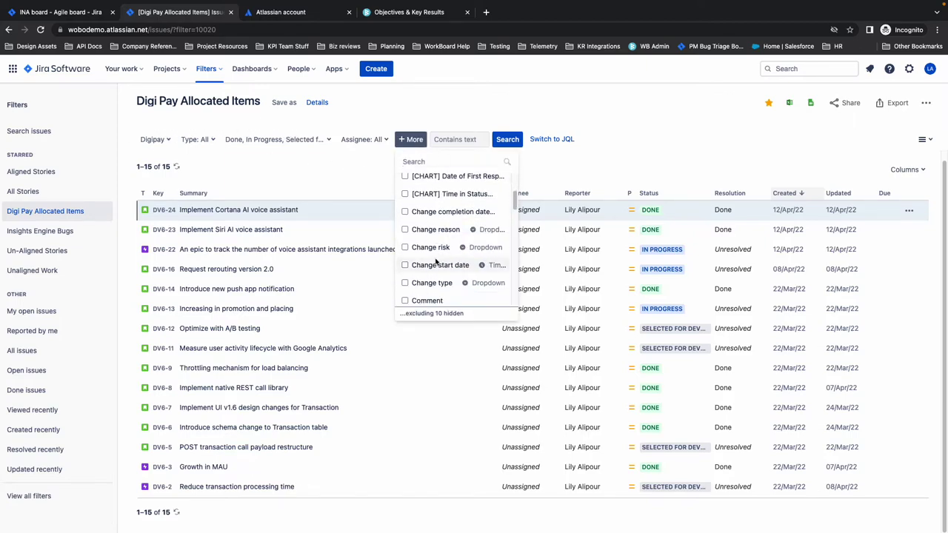
{"action": "scroll", "coordinate": [436, 261], "scroll_direction": "down", "scroll_amount": 5}
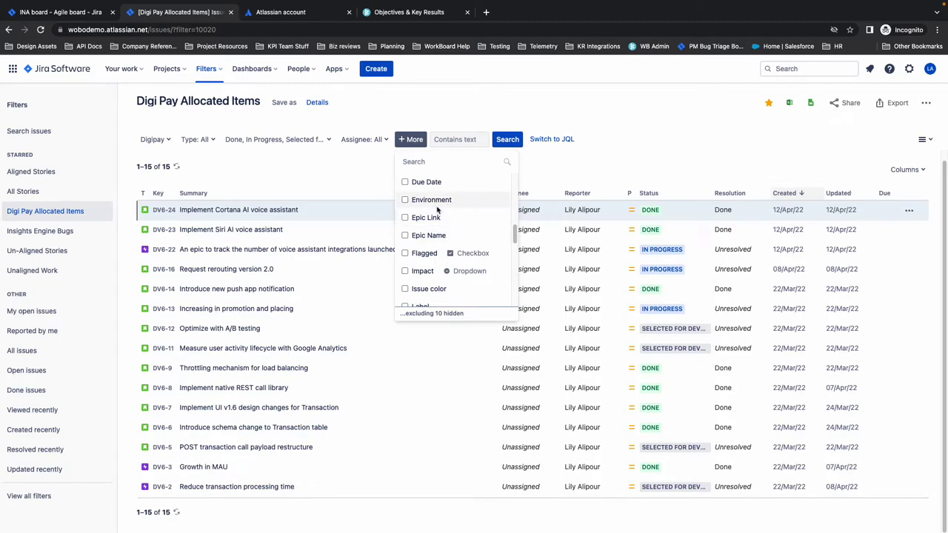
{"action": "left_click", "coordinate": [428, 234]}
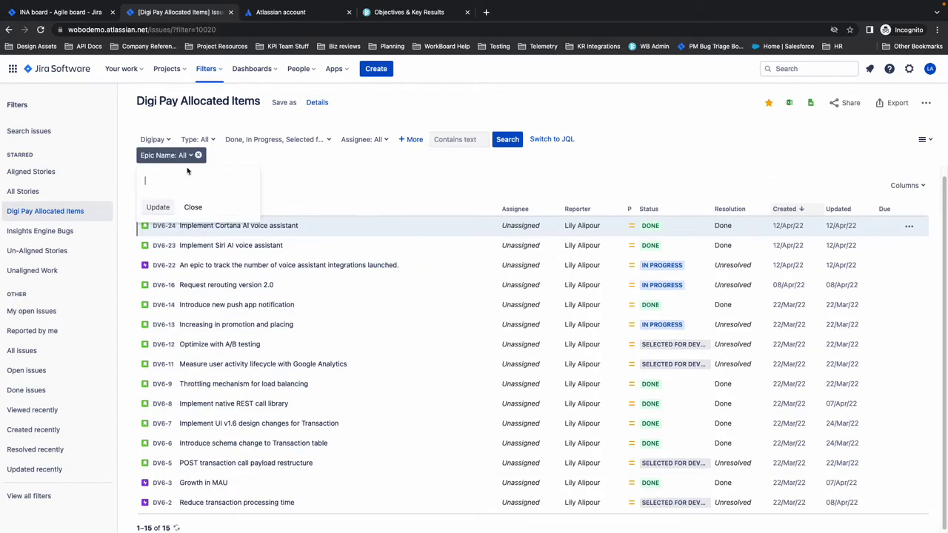
{"action": "type", "text": "asdfa"}
{"action": "left_click", "coordinate": [191, 208]}
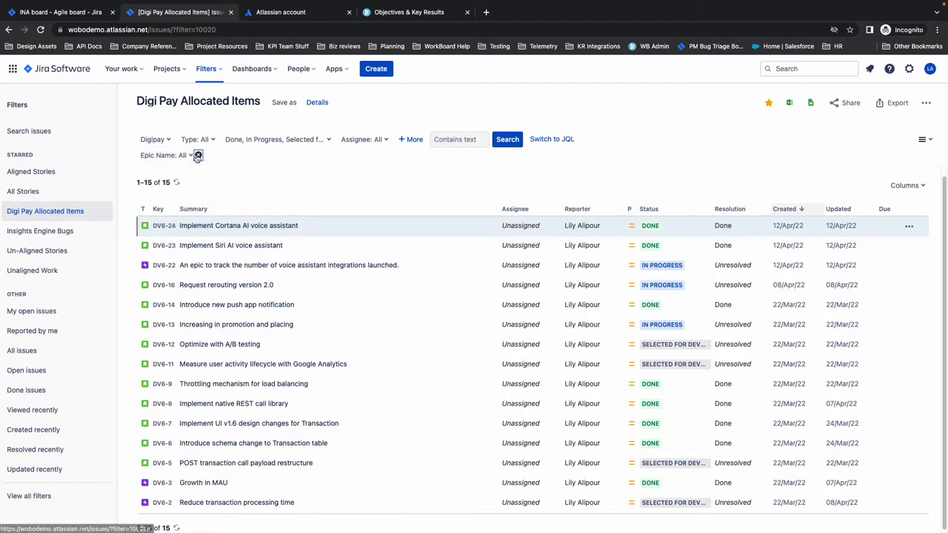
Step: Remove the Epic Name criterion and select the filter's full JQL query
{"action": "left_click", "coordinate": [197, 156]}
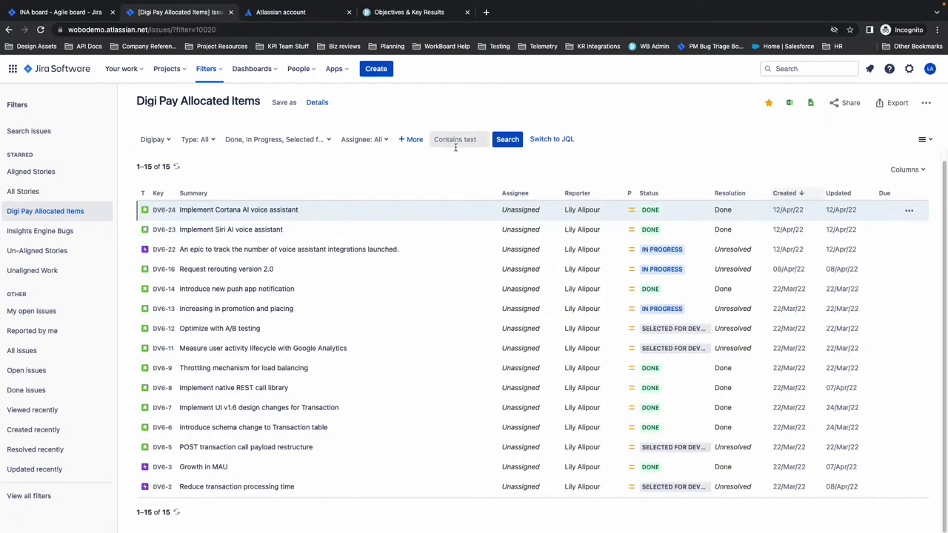
{"action": "left_click", "coordinate": [548, 143]}
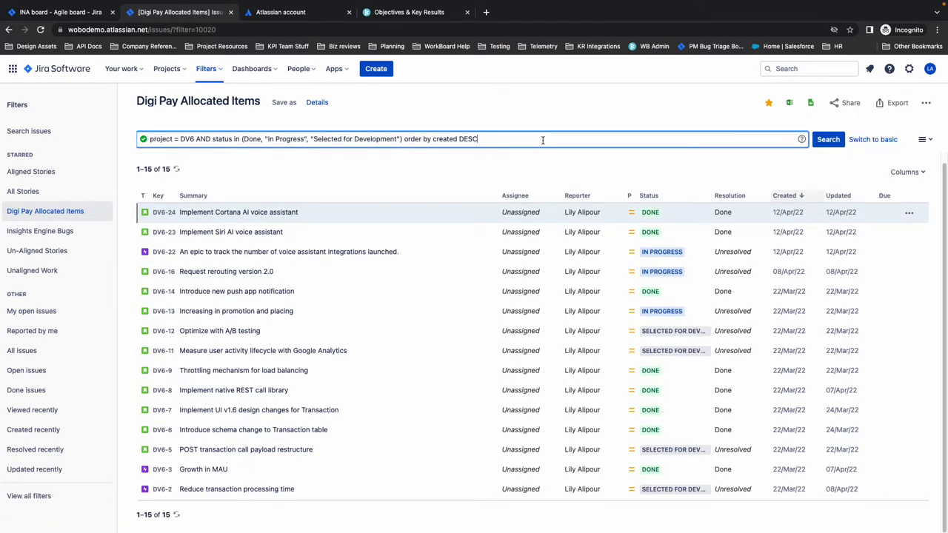
{"action": "triple_click", "coordinate": [532, 141]}
{"action": "key", "text": "ctrl+c"}
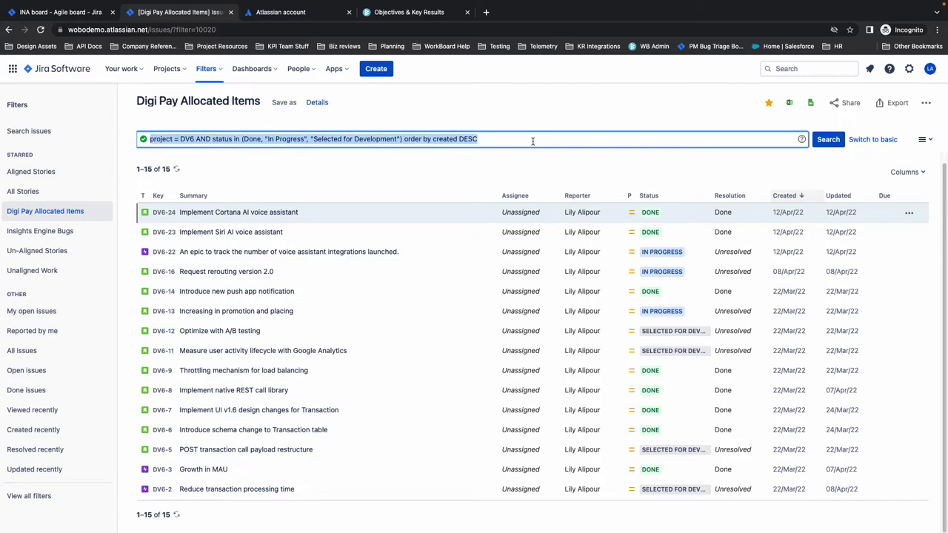
Step: Paste the DV6 status JQL into the completed-issues box, then move it to the all-issues box
{"action": "left_click", "coordinate": [408, 14]}
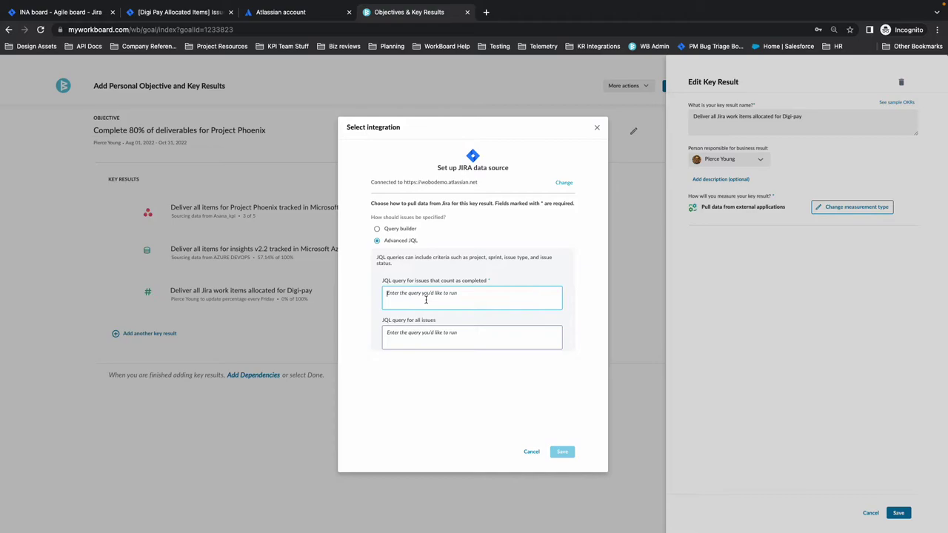
{"action": "key", "text": "ctrl+v"}
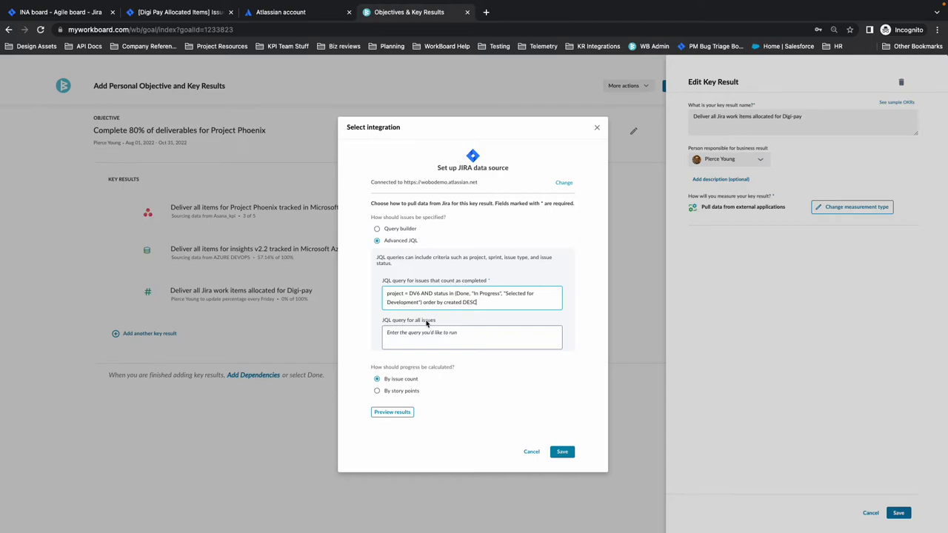
{"action": "left_click_drag", "start_coordinate": [480, 304], "coordinate": [376, 298]}
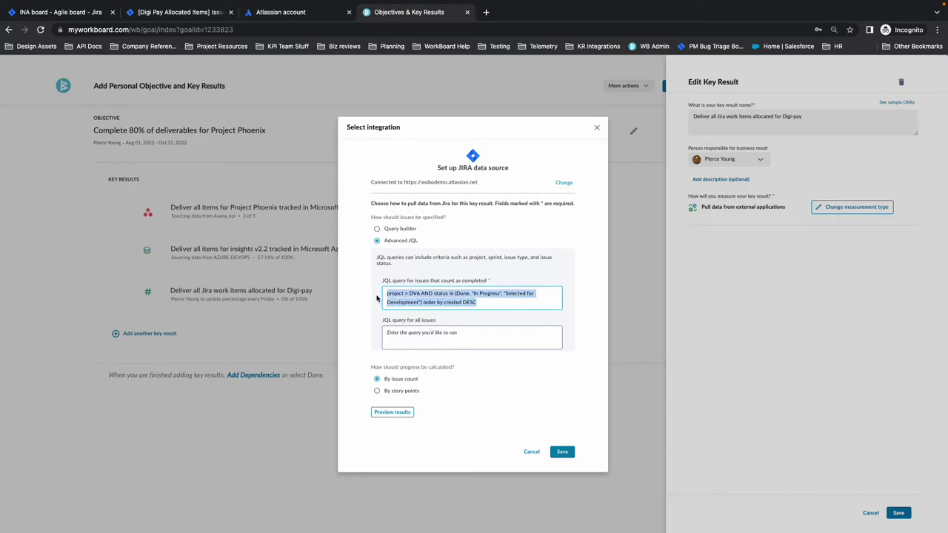
{"action": "key", "text": "ctrl+x"}
{"action": "left_click", "coordinate": [427, 333]}
{"action": "key", "text": "ctrl+v"}
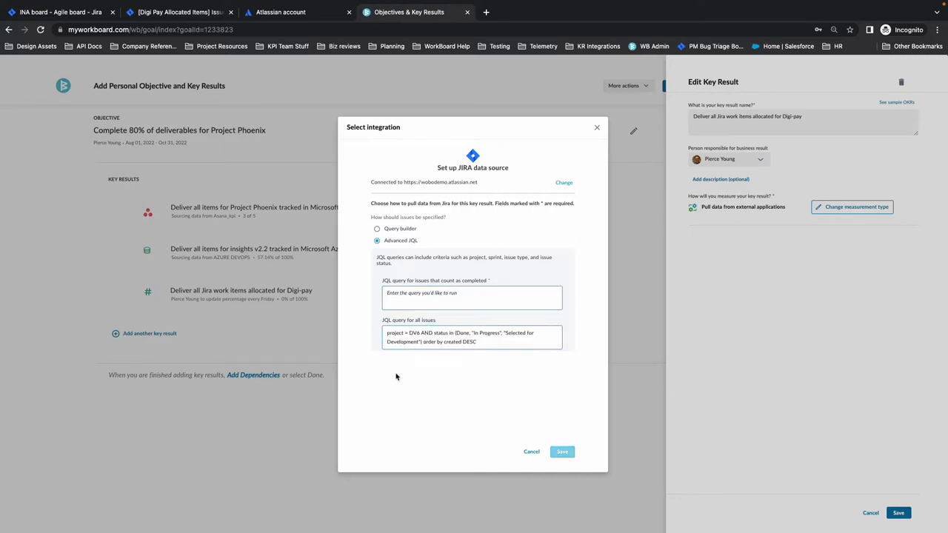
Step: Move the JQL from the all-issues field back into the completed-issues query field
{"action": "left_click_drag", "start_coordinate": [479, 356], "coordinate": [309, 335]}
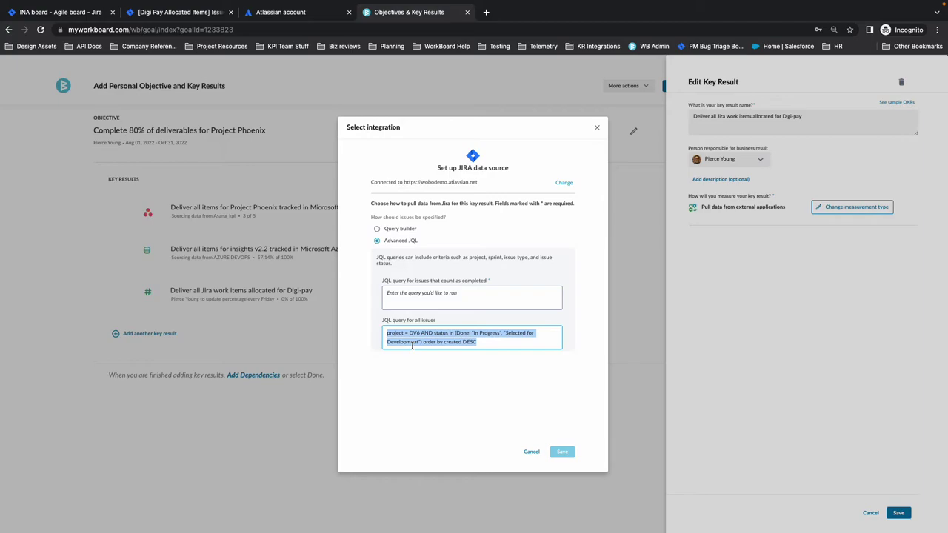
{"action": "key", "text": "ctrl+x"}
{"action": "left_click", "coordinate": [427, 299]}
{"action": "key", "text": "ctrl+v"}
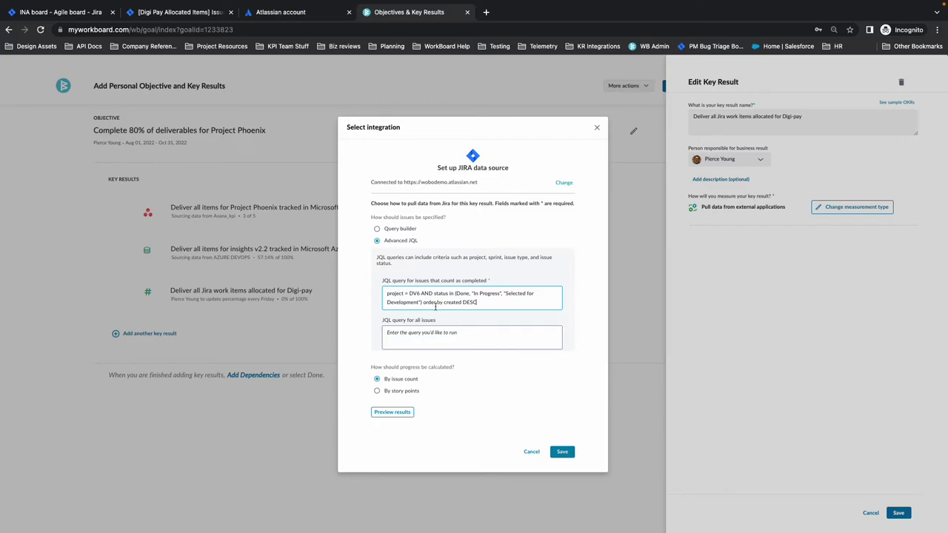
Step: Preview the completed-issues JQL, confirming 15 verified results, then view the Digi Pay Allocated Items filter
{"action": "left_click_drag", "start_coordinate": [396, 295], "coordinate": [486, 304]}
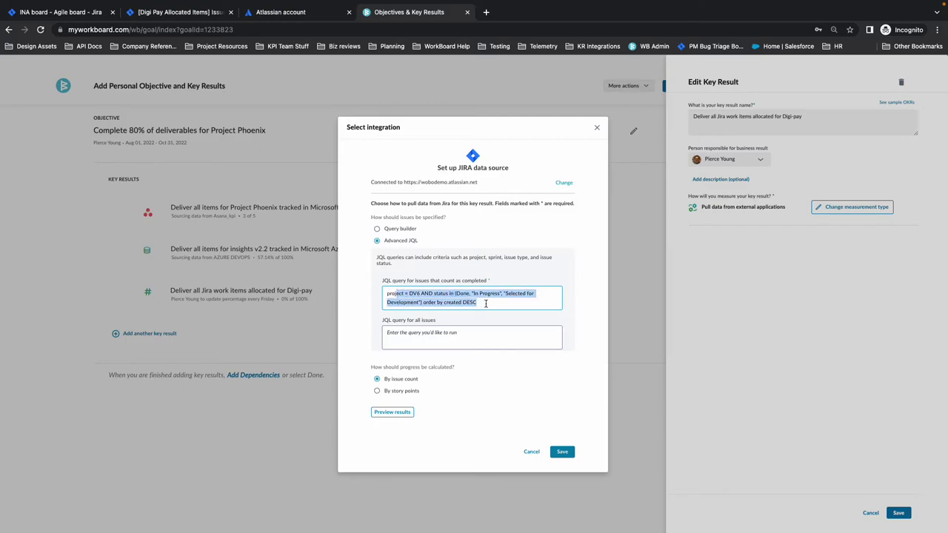
{"action": "left_click", "coordinate": [485, 303]}
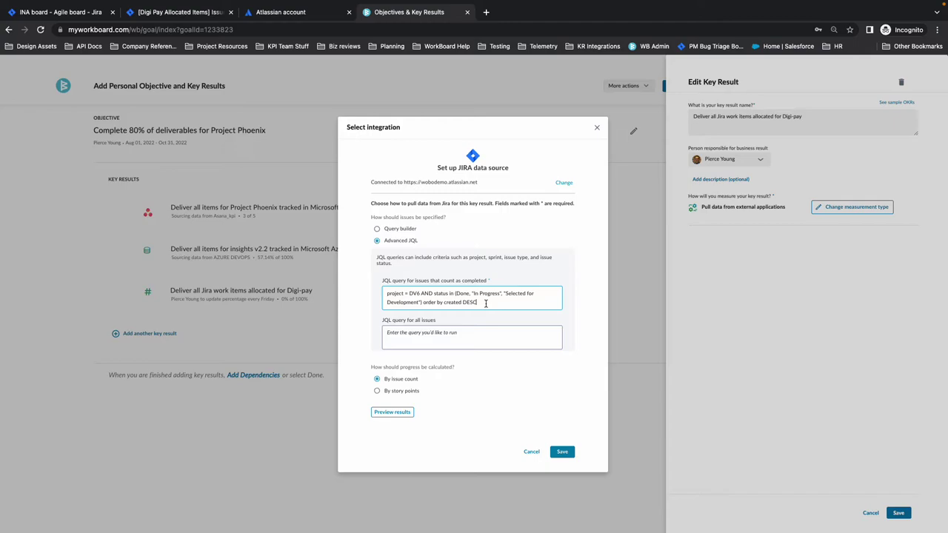
{"action": "left_click", "coordinate": [395, 415]}
{"action": "left_click", "coordinate": [178, 12]}
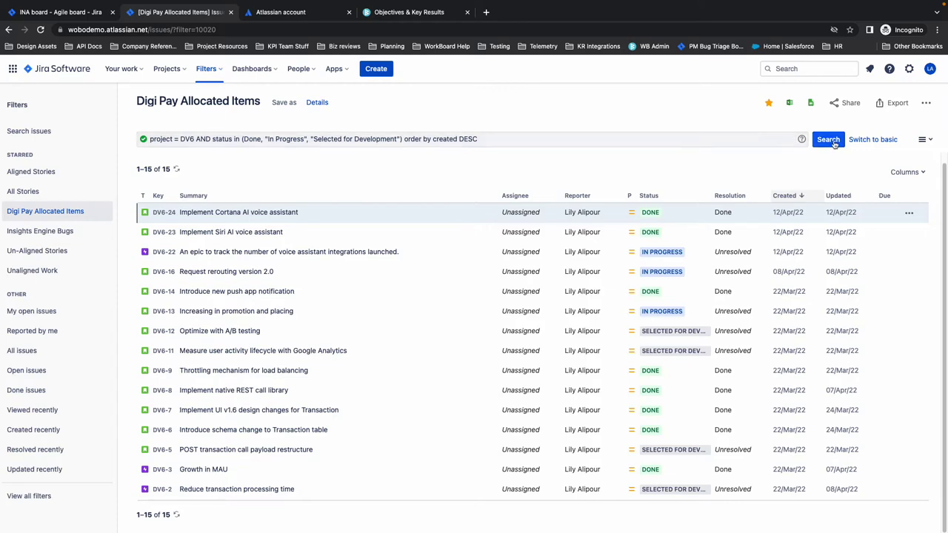
Step: Add Backlog to the Status filter for 25 results and copy the resulting JQL query
{"action": "left_click", "coordinate": [872, 139]}
{"action": "left_click", "coordinate": [271, 142]}
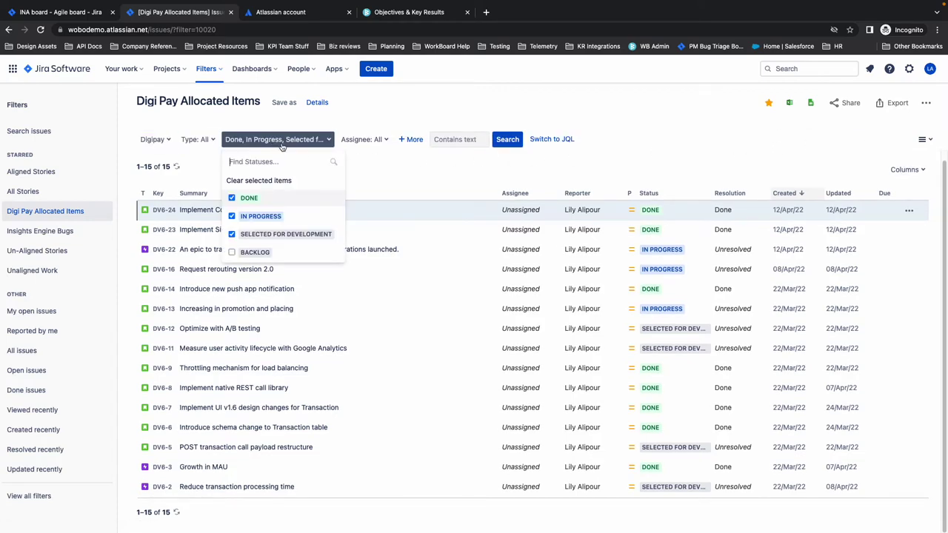
{"action": "left_click", "coordinate": [231, 253]}
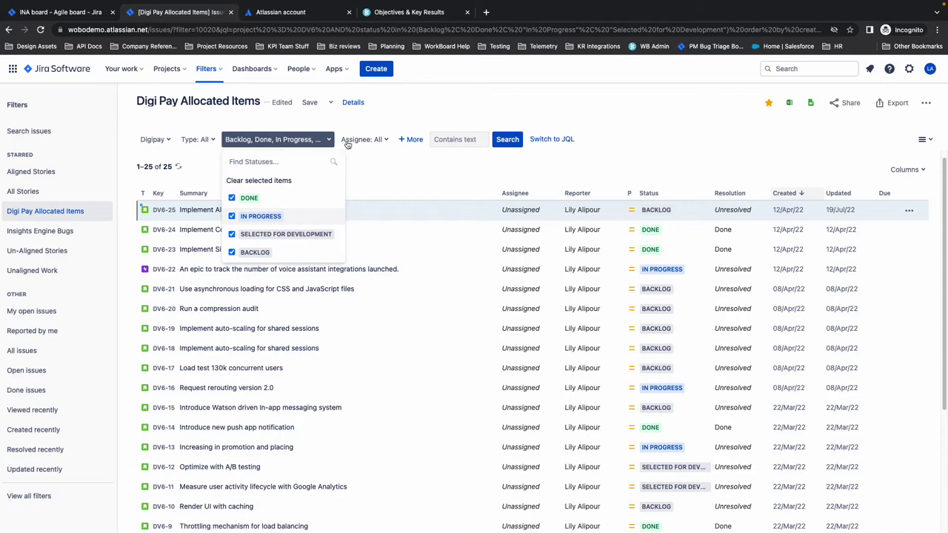
{"action": "left_click", "coordinate": [551, 139]}
{"action": "triple_click", "coordinate": [477, 141]}
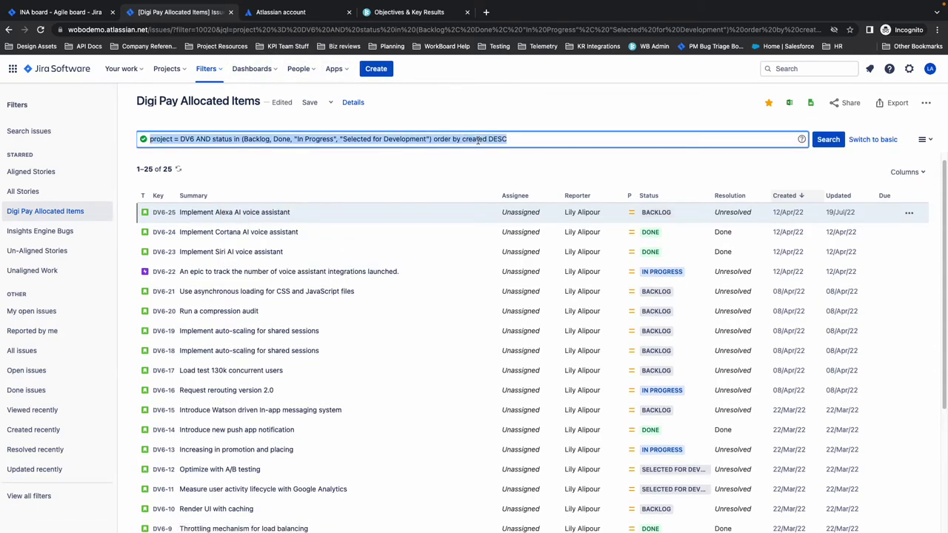
{"action": "left_click", "coordinate": [403, 13]}
Step: Paste the Backlog-inclusive JQL as the all-issues query, preview the results, and save the Jira source
{"action": "left_click", "coordinate": [459, 342]}
{"action": "key", "text": "ctrl+v"}
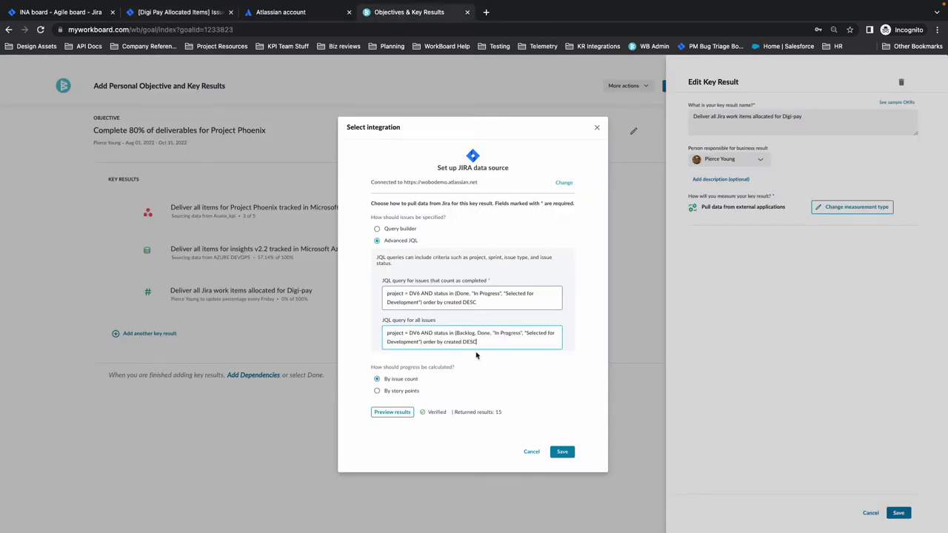
{"action": "left_click", "coordinate": [397, 413]}
{"action": "left_click", "coordinate": [565, 455]}
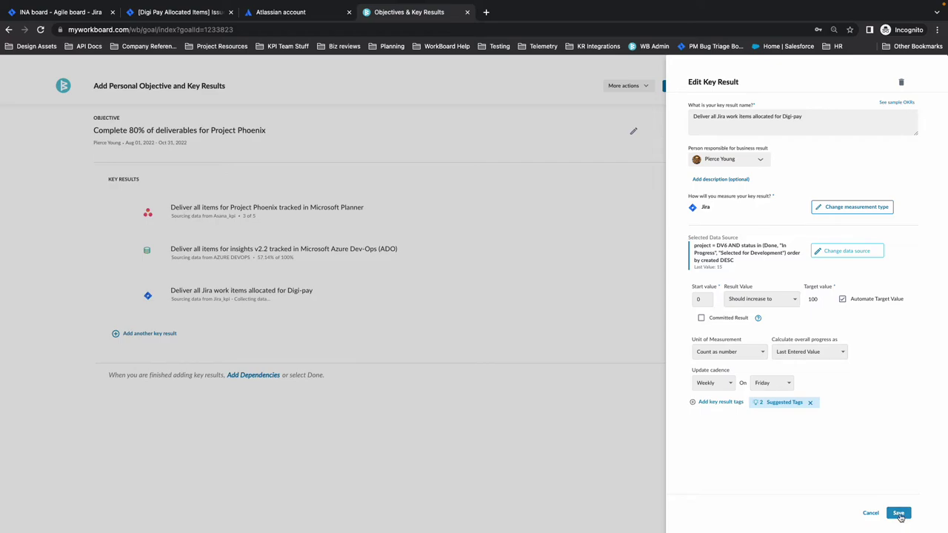
Step: Save the Digi-pay key result, removing all historical updates to start fresh
{"action": "left_click", "coordinate": [898, 513]}
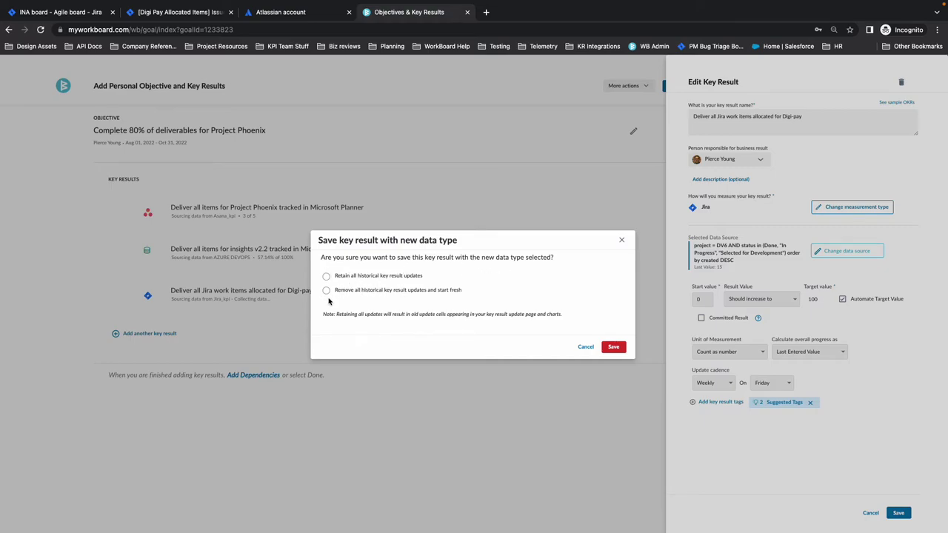
{"action": "left_click", "coordinate": [327, 292]}
{"action": "left_click", "coordinate": [615, 348]}
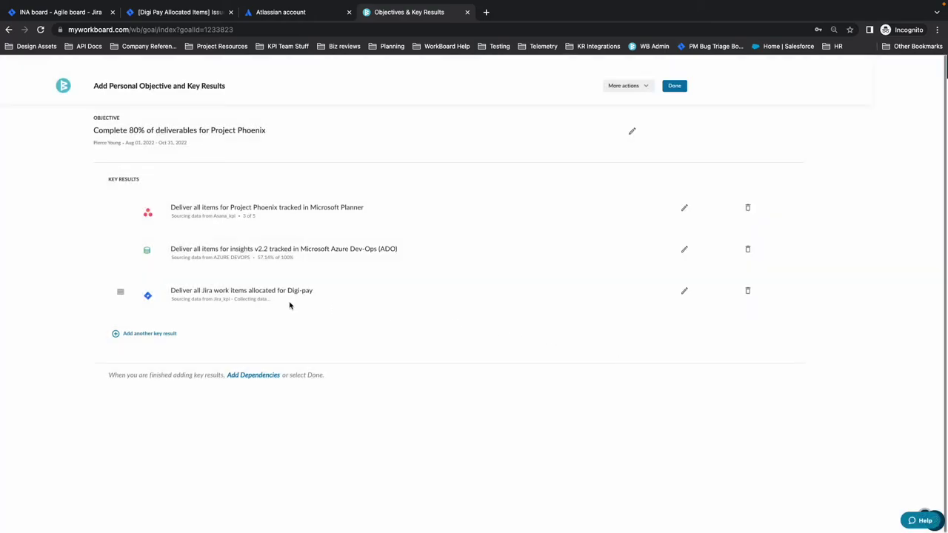
{"action": "left_click", "coordinate": [673, 86]}
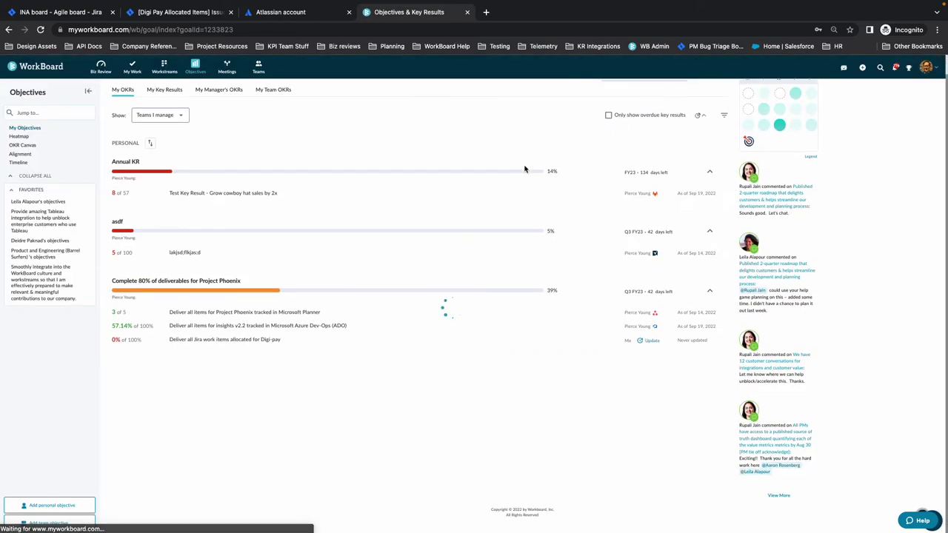
Step: Open Project Phoenix and confirm the Digi-pay key result chart reads 15 of 25
{"action": "left_click", "coordinate": [222, 115]}
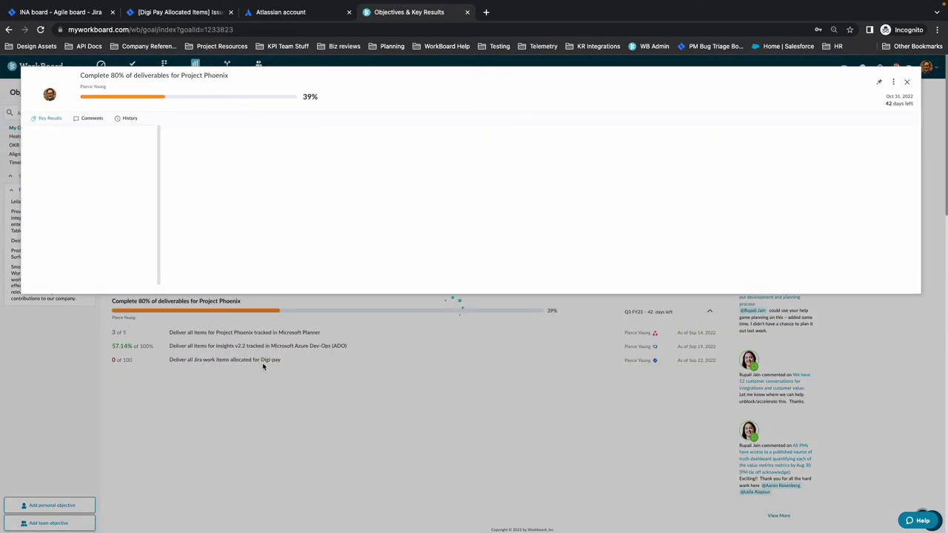
{"action": "left_click", "coordinate": [101, 171]}
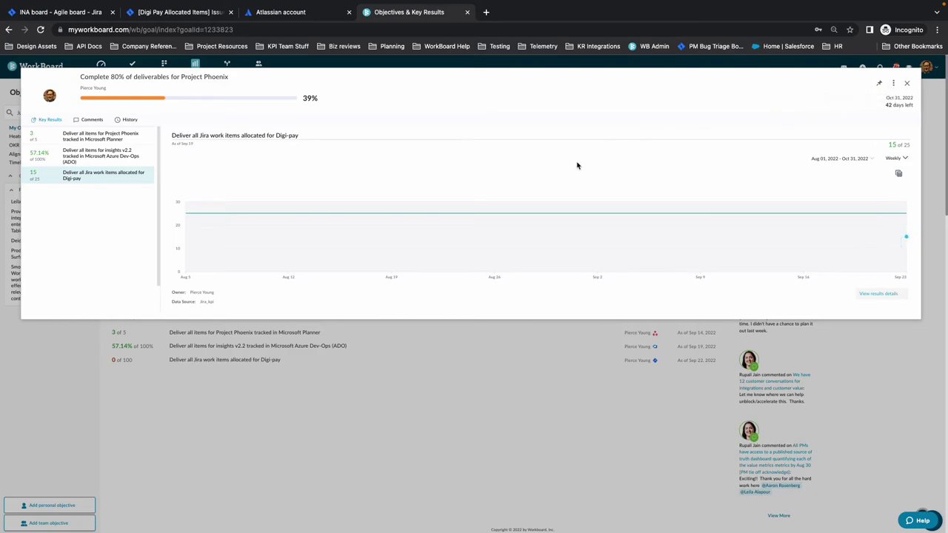
{"action": "mouse_move", "coordinate": [897, 242]}
{"action": "left_click", "coordinate": [185, 16]}
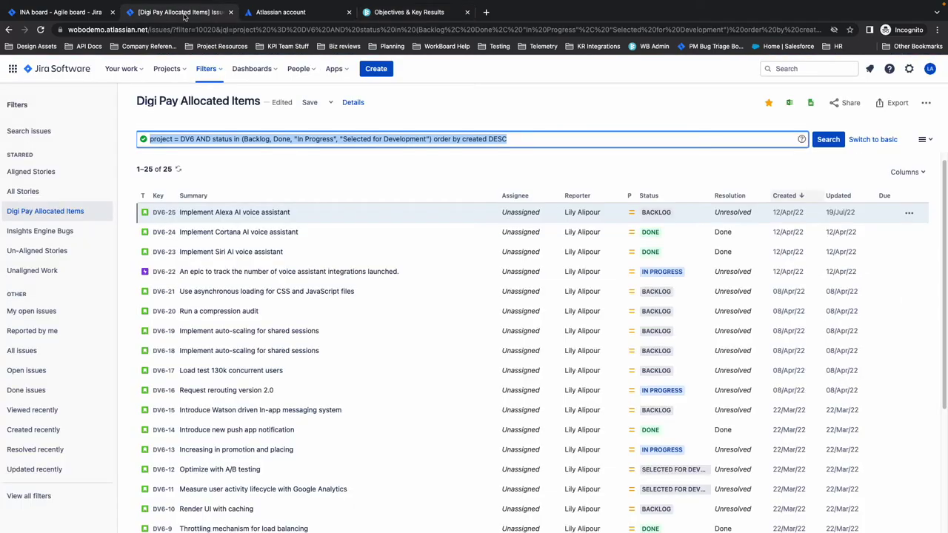
Step: Launch WorkBoard from the Your apps section of Jira's Apps menu
{"action": "left_click", "coordinate": [343, 73]}
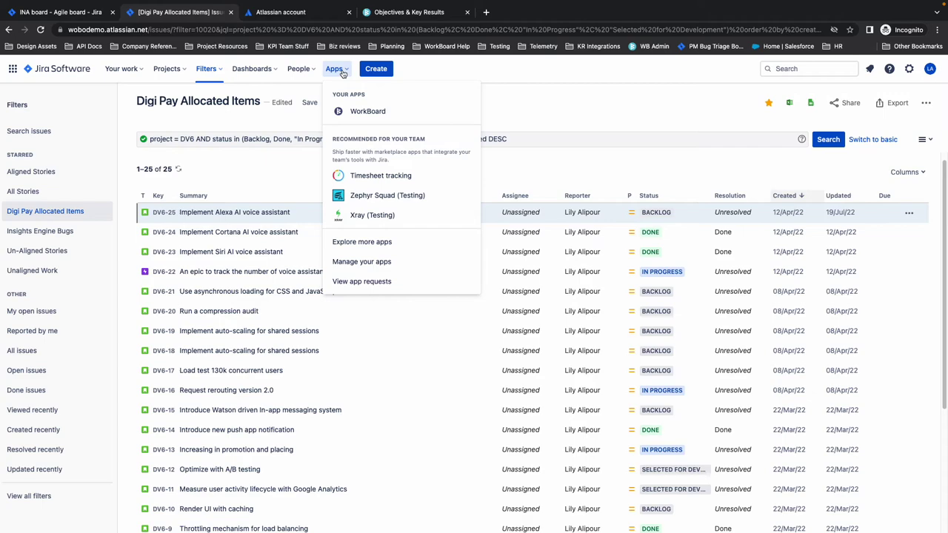
{"action": "left_click", "coordinate": [533, 93]}
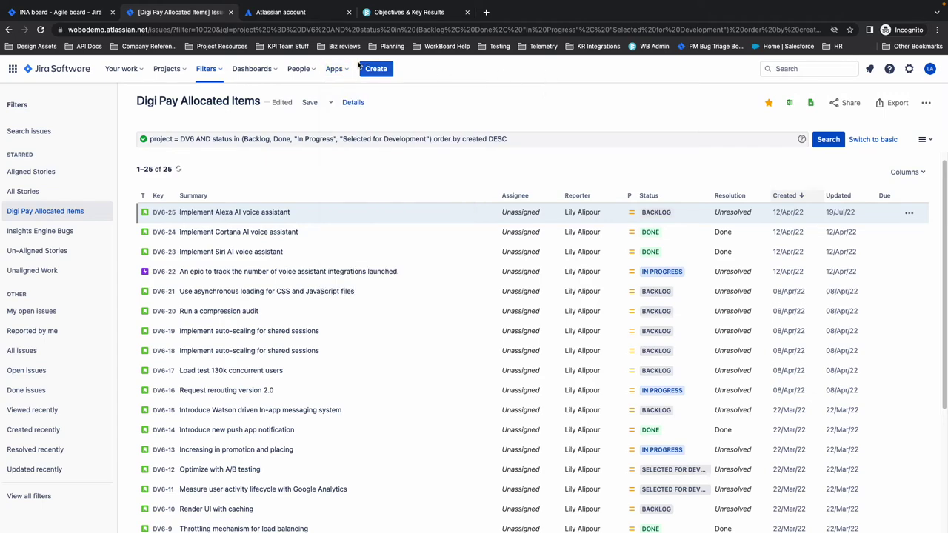
{"action": "left_click", "coordinate": [348, 69]}
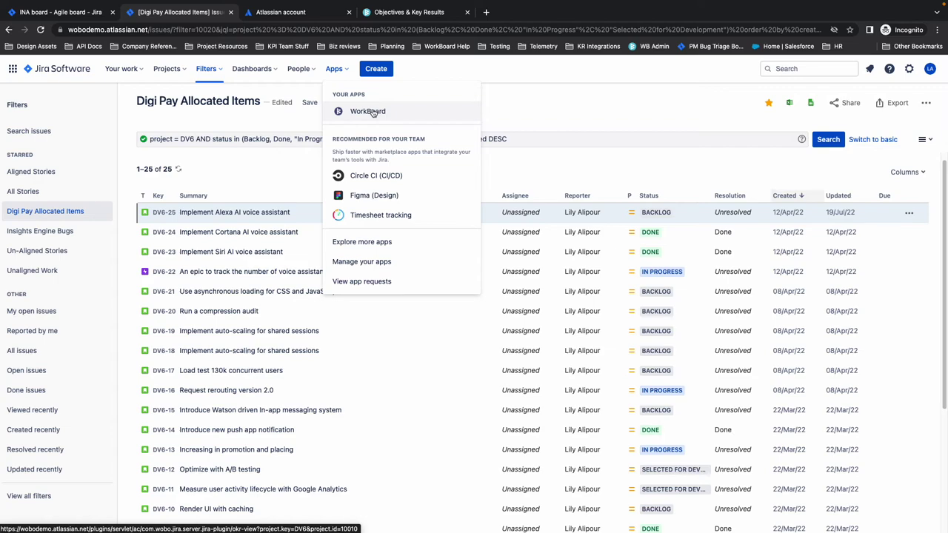
{"action": "left_click", "coordinate": [373, 112]}
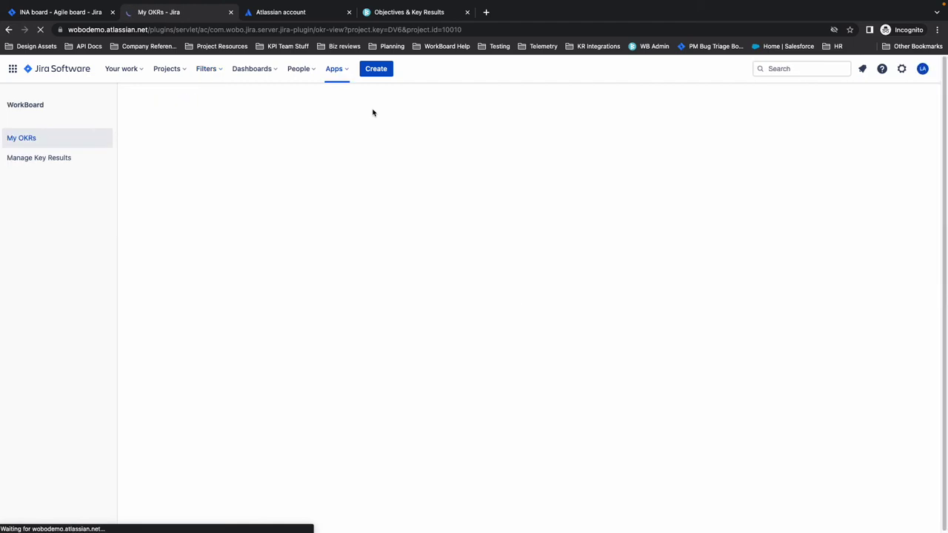
Step: Expand 'Digipay is delightfully fast for our customers' in My OKRs to list its key results
{"action": "left_click", "coordinate": [342, 77]}
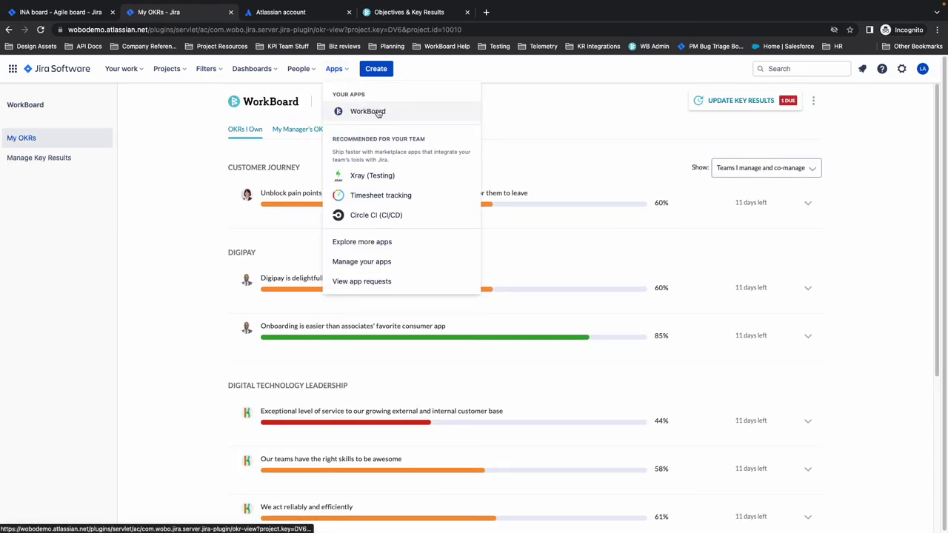
{"action": "left_click", "coordinate": [533, 108]}
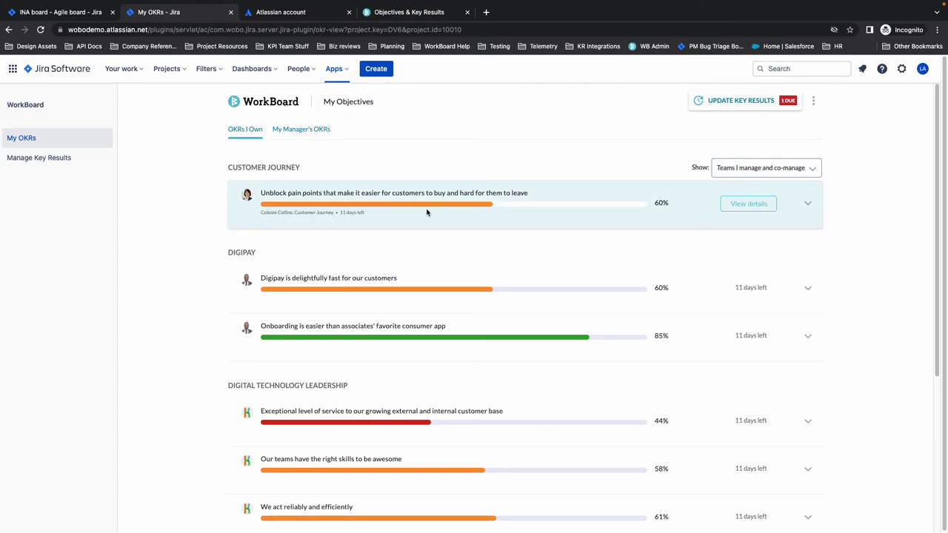
{"action": "scroll", "coordinate": [312, 434], "scroll_direction": "down", "scroll_amount": 5}
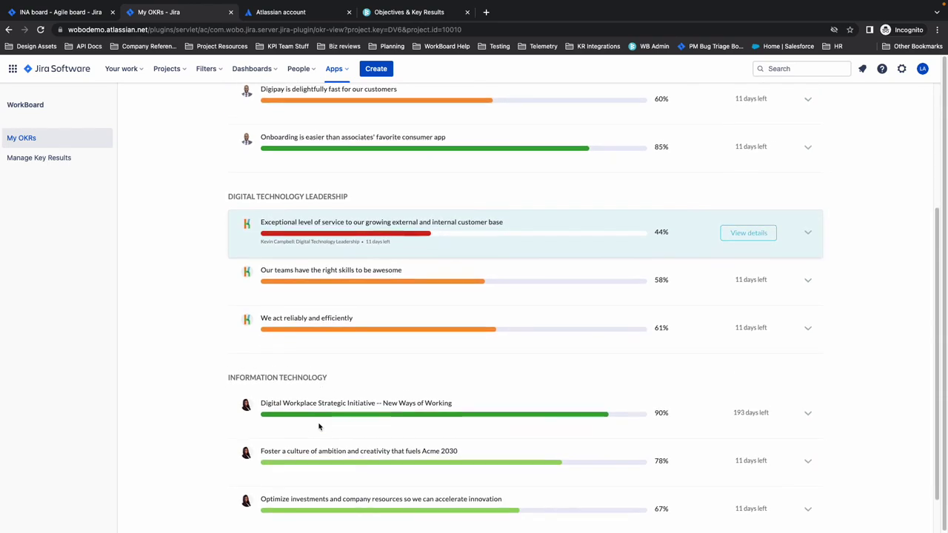
{"action": "scroll", "coordinate": [330, 397], "scroll_direction": "up", "scroll_amount": 5}
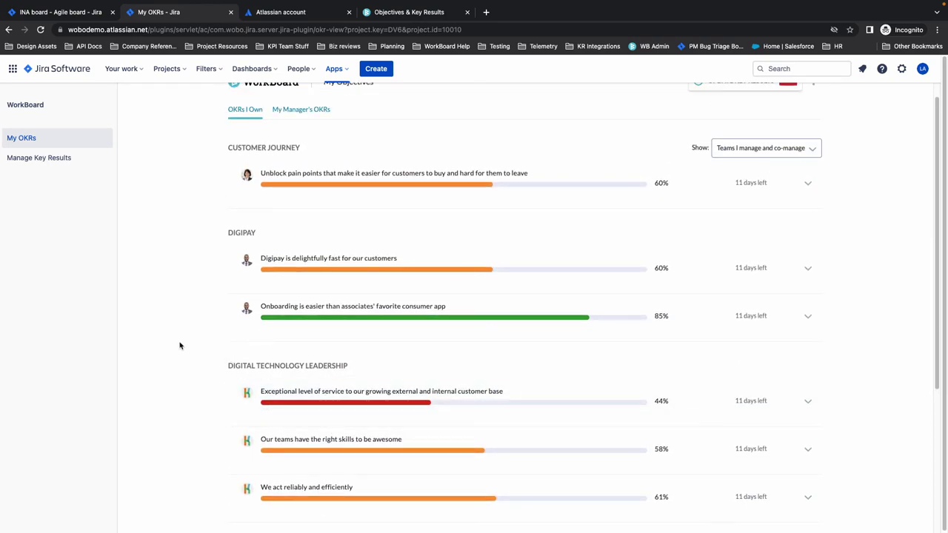
{"action": "scroll", "coordinate": [187, 344], "scroll_direction": "down", "scroll_amount": 1}
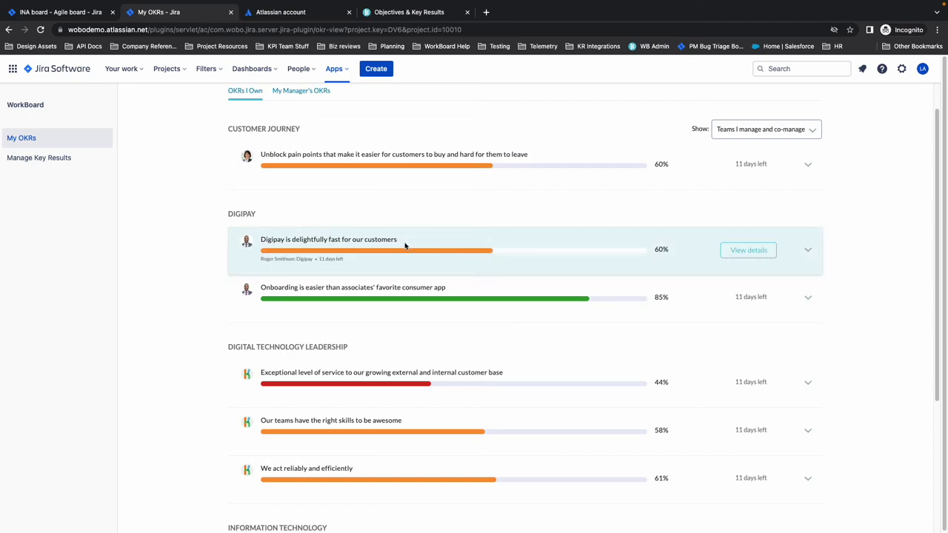
{"action": "left_click", "coordinate": [807, 251]}
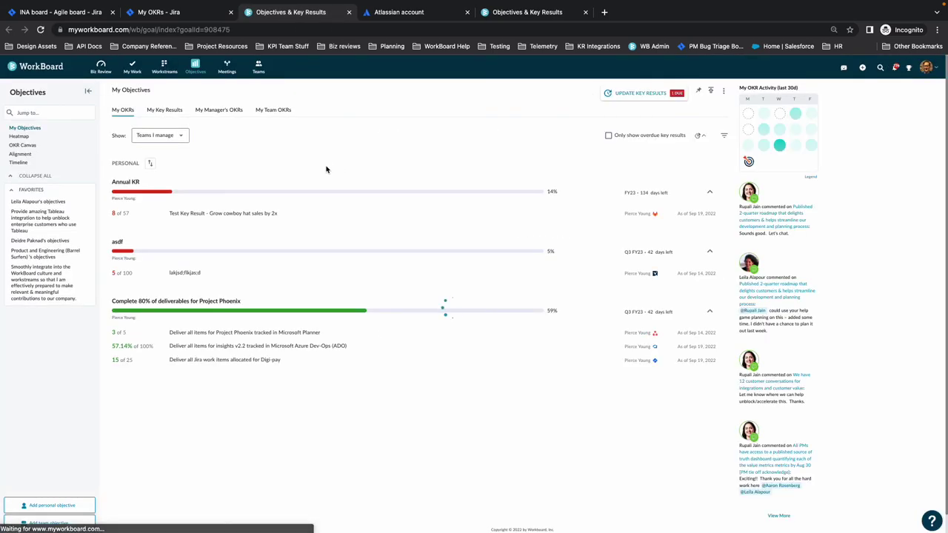
Step: Review the Digi-pay key result detail at 15 of 25, then return to My OKRs in Jira
{"action": "left_click", "coordinate": [405, 12]}
{"action": "left_click", "coordinate": [538, 15]}
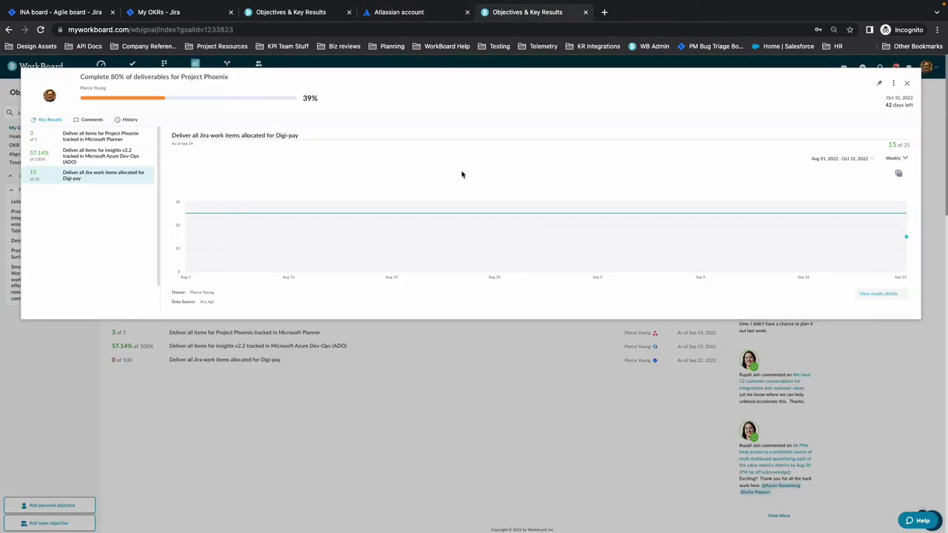
{"action": "left_click", "coordinate": [282, 13]}
{"action": "left_click", "coordinate": [202, 12]}
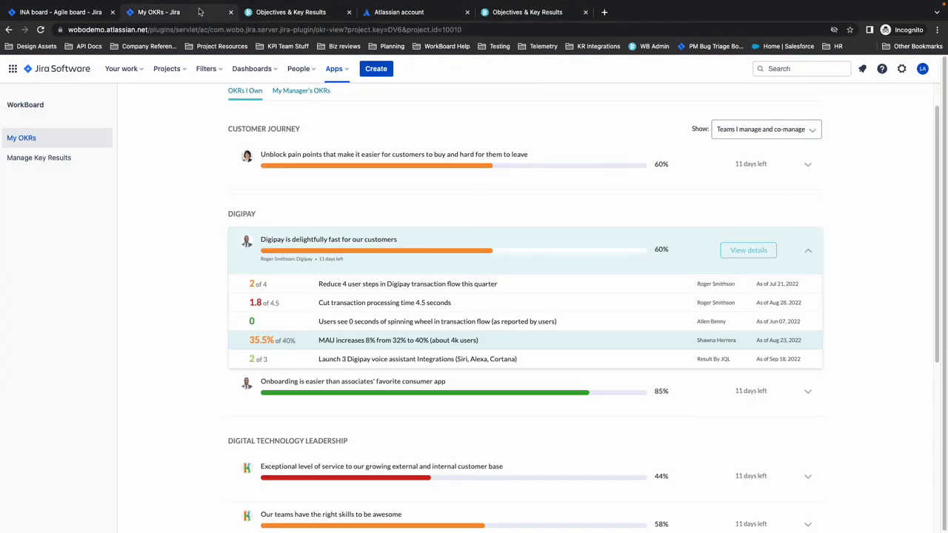